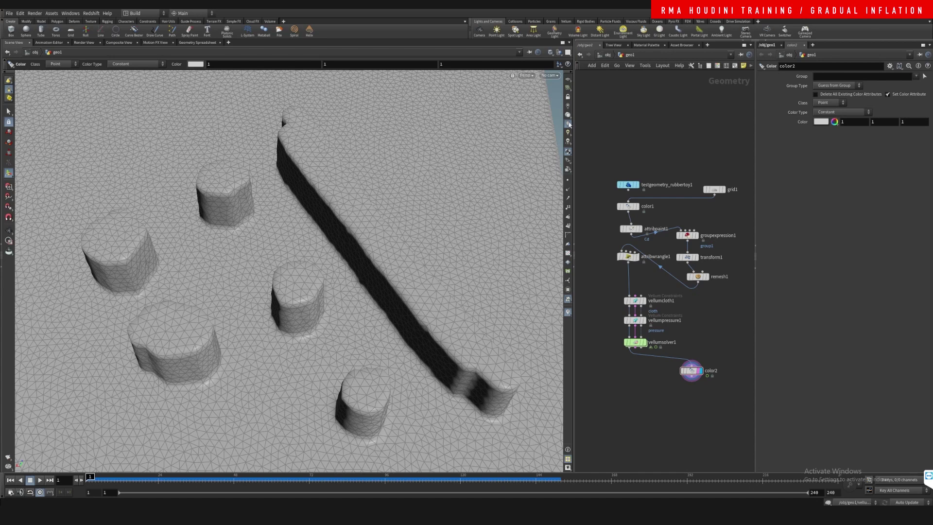
- Widen the network pane beside the viewport and move the rubber toy node away from the main chain
{"action": "left_click_drag", "start_coordinate": [573, 120], "coordinate": [504, 141]}
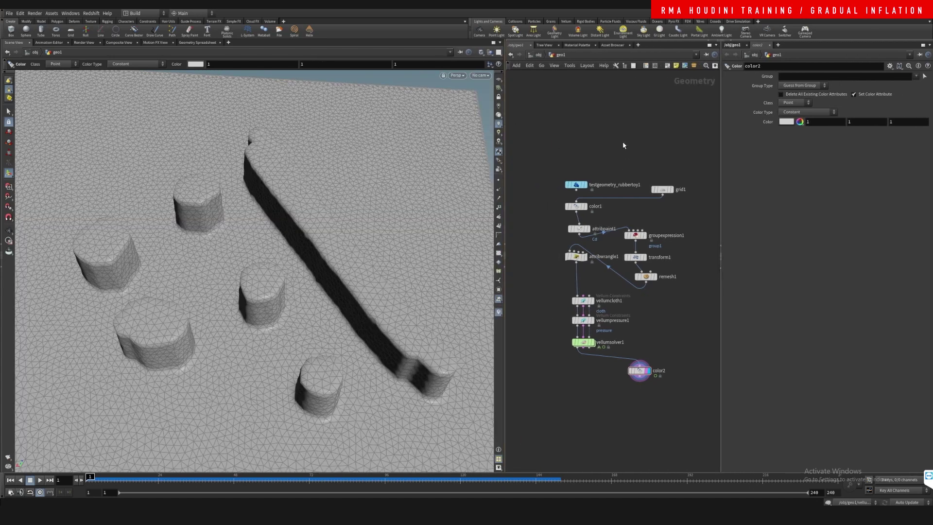
{"action": "middle_click_drag", "start_coordinate": [615, 143], "coordinate": [608, 155]}
{"action": "left_click_drag", "start_coordinate": [572, 198], "coordinate": [508, 141]}
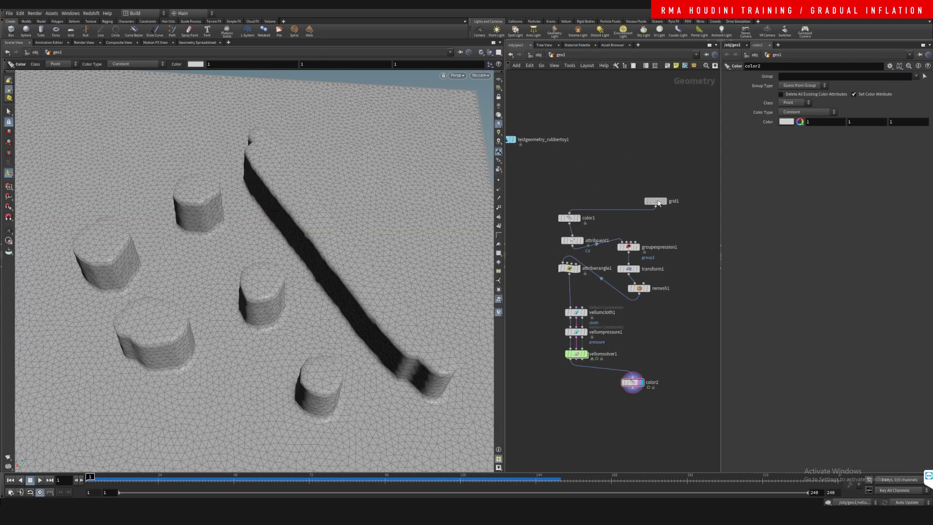
- Line up grid1, color1, attribpaint1, groupexpression1, transform1 and remesh1 in one straight vertical chain
{"action": "left_click_drag", "start_coordinate": [657, 203], "coordinate": [626, 162]}
{"action": "left_click_drag", "start_coordinate": [572, 220], "coordinate": [631, 187]}
{"action": "left_click_drag", "start_coordinate": [572, 240], "coordinate": [624, 211]}
{"action": "left_click_drag", "start_coordinate": [630, 248], "coordinate": [627, 230]}
{"action": "left_click_drag", "start_coordinate": [632, 270], "coordinate": [627, 254]}
{"action": "left_click_drag", "start_coordinate": [643, 290], "coordinate": [629, 253]}
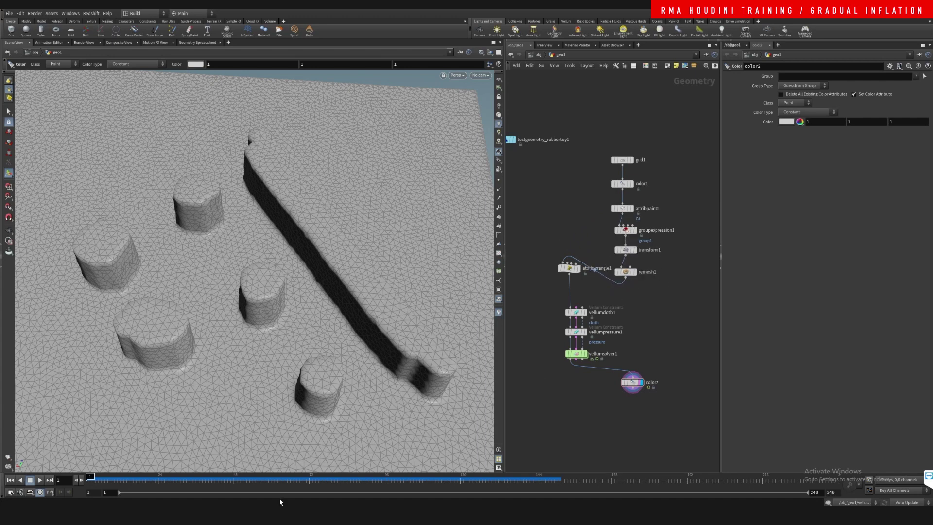
- Set the Rest Length Scale of vellumpressure1 to 1
{"action": "left_click_drag", "start_coordinate": [130, 481], "coordinate": [72, 474]}
{"action": "scroll", "coordinate": [645, 374], "scroll_direction": "up", "scroll_amount": 3}
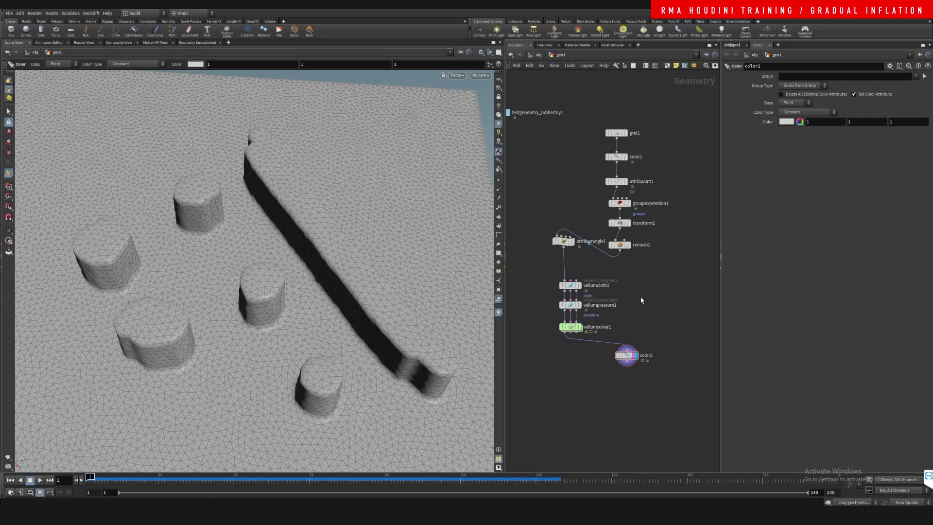
{"action": "left_click", "coordinate": [543, 315]}
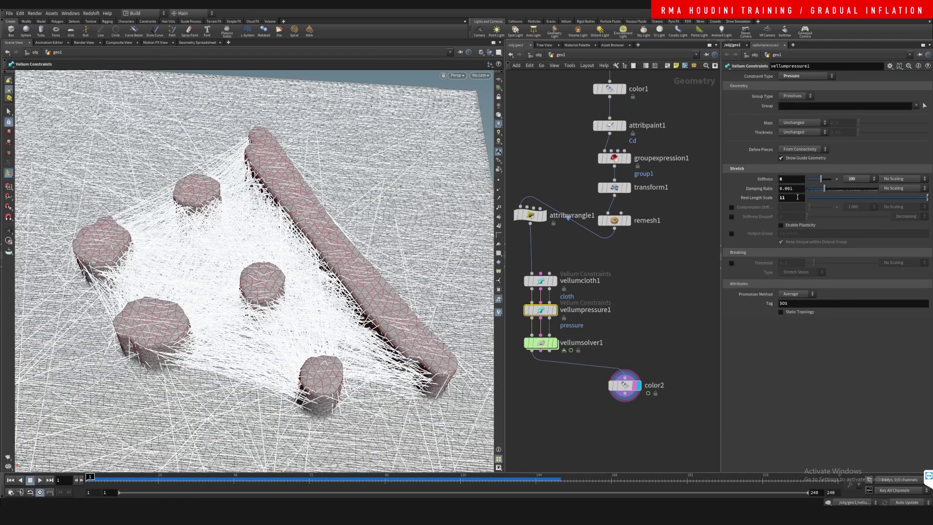
{"action": "left_click", "coordinate": [617, 302]}
{"action": "middle_click_drag", "start_coordinate": [620, 299], "coordinate": [634, 266]}
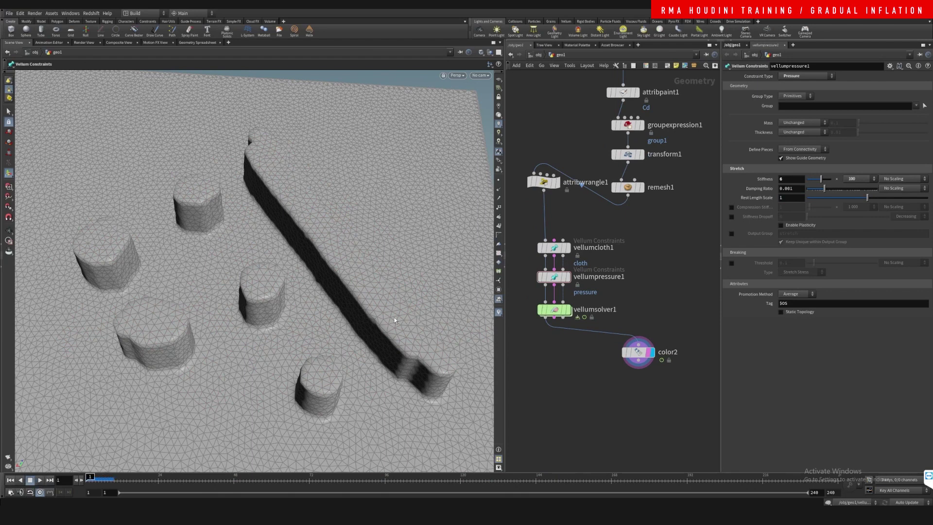
- Enter the forces network of vellumsolver1 and add a Vellum Constraint Properties node
{"action": "double_click", "coordinate": [557, 310]}
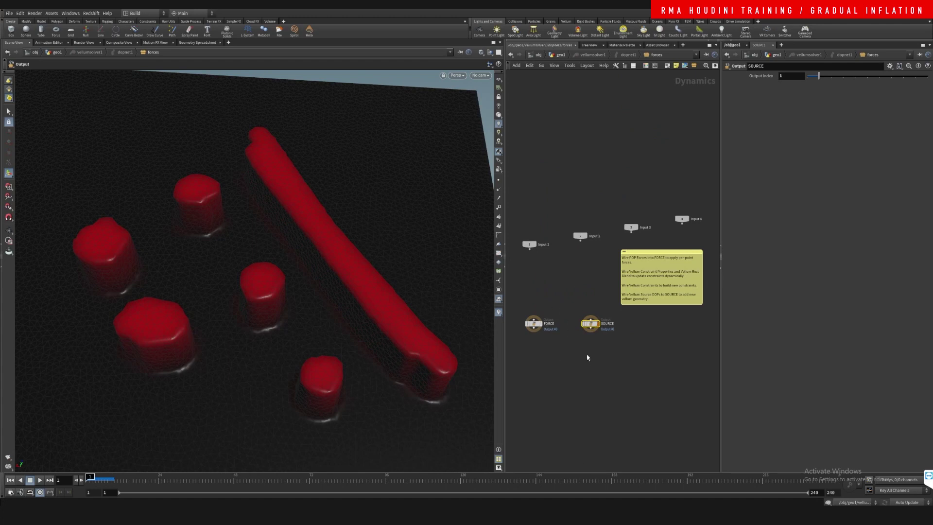
{"action": "key", "text": "Tab"}
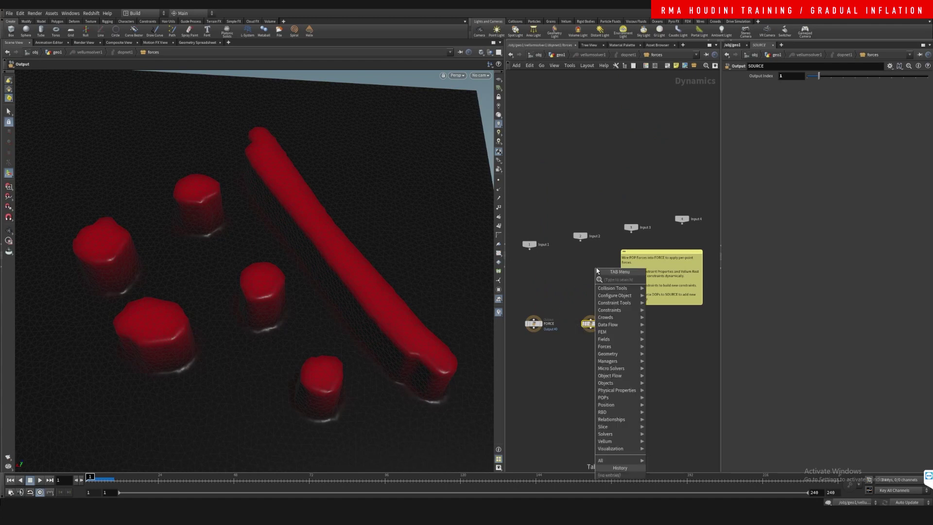
{"action": "type", "text": "velcons"}
{"action": "key", "text": "BackSpace"}
{"action": "key", "text": "BackSpace"}
{"action": "key", "text": "BackSpace"}
{"action": "key", "text": "BackSpace"}
{"action": "key", "text": "BackSpace"}
{"action": "key", "text": "BackSpace"}
{"action": "key", "text": "BackSpace"}
{"action": "key", "text": "BackSpace"}
{"action": "key", "text": "BackSpace"}
{"action": "key", "text": "BackSpace"}
{"action": "type", "text": "vel"}
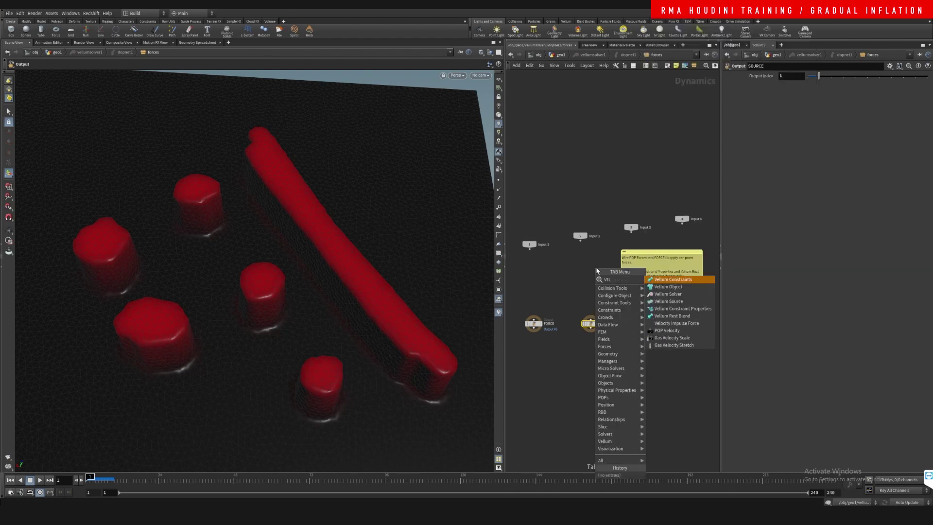
{"action": "type", "text": " CON"}
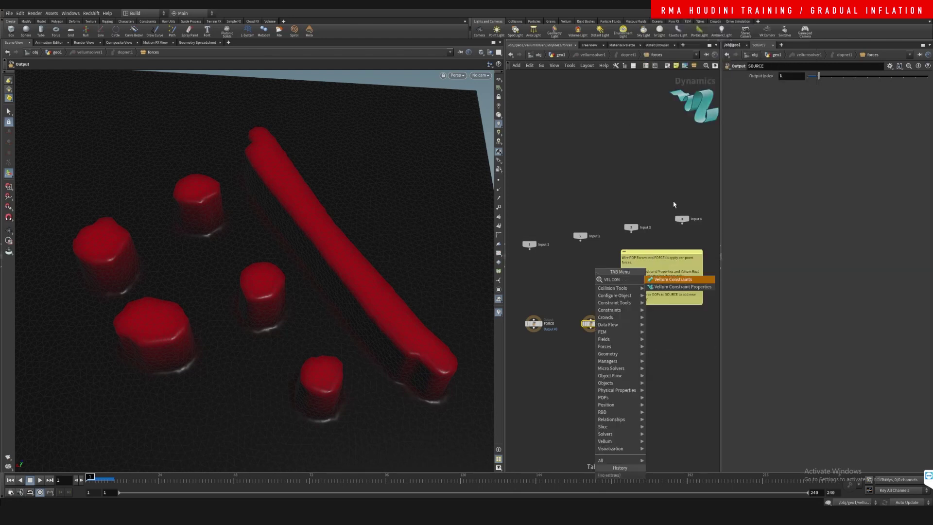
{"action": "left_click", "coordinate": [692, 287]}
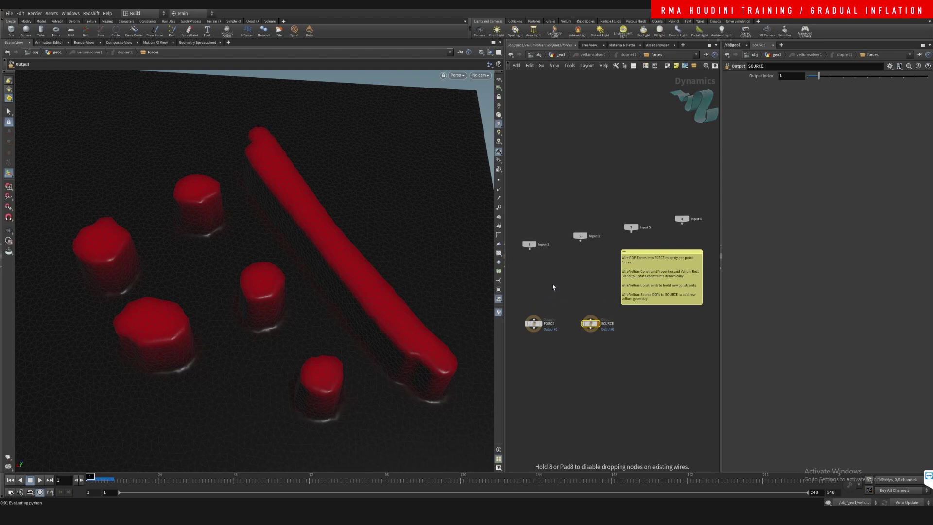
{"action": "left_click", "coordinate": [554, 294]}
- Wire the Vellum Constraint Properties node's output into both FORCE and SOURCE and position it above them
{"action": "scroll", "coordinate": [544, 339], "scroll_direction": "up", "scroll_amount": 3}
{"action": "left_click_drag", "start_coordinate": [544, 339], "coordinate": [685, 402]}
{"action": "left_click", "coordinate": [667, 351]}
{"action": "left_click", "coordinate": [587, 301]}
{"action": "left_click_drag", "start_coordinate": [587, 294], "coordinate": [612, 245]}
{"action": "left_click", "coordinate": [597, 246]}
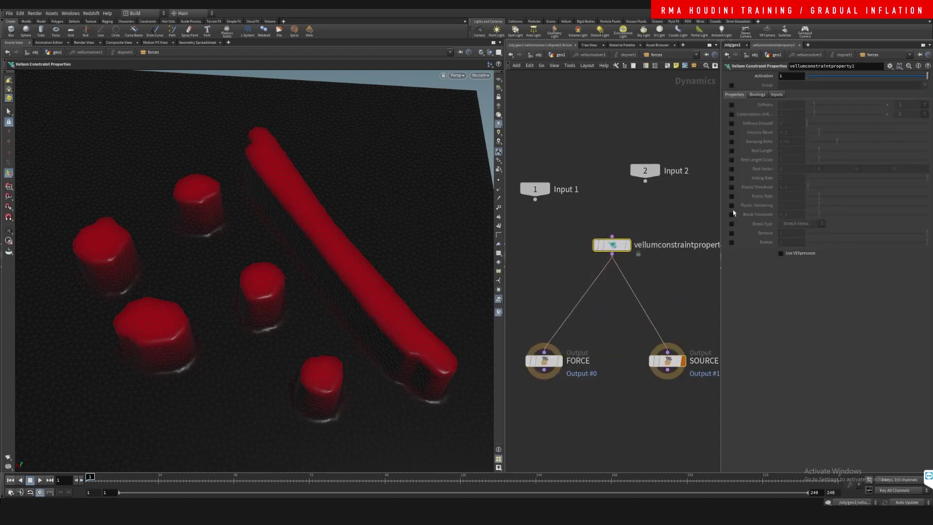
- Set the update mode to Manual and keep the timeline at frame 1
{"action": "left_click", "coordinate": [905, 502]}
{"action": "left_click", "coordinate": [904, 499]}
{"action": "left_click_drag", "start_coordinate": [535, 475], "coordinate": [564, 477]}
{"action": "left_click_drag", "start_coordinate": [125, 490], "coordinate": [86, 488]}
- Enable and keyframe the Rest Length Scale from 1 at frame 1 to 11 at frame 121, and restore Auto Update
{"action": "left_click", "coordinate": [731, 160]}
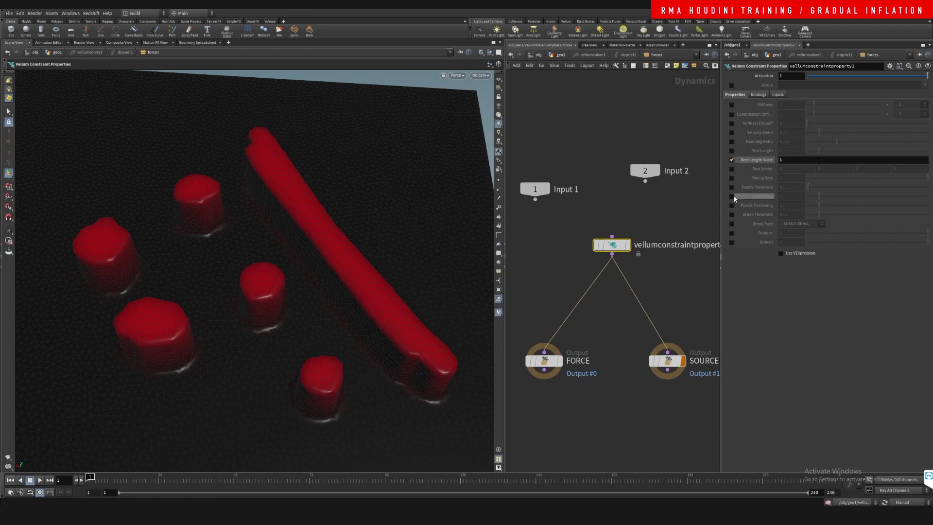
{"action": "left_click", "coordinate": [757, 160], "text": "alt"}
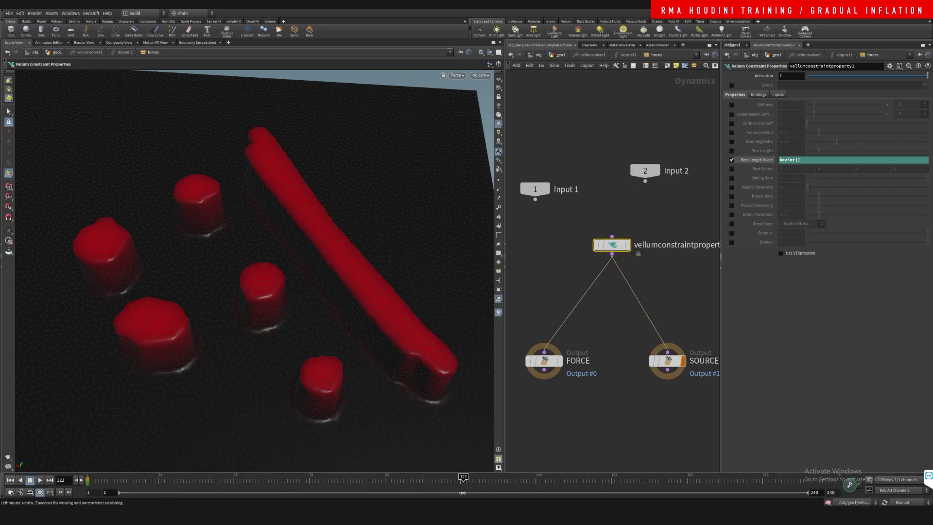
{"action": "left_click", "coordinate": [766, 161]}
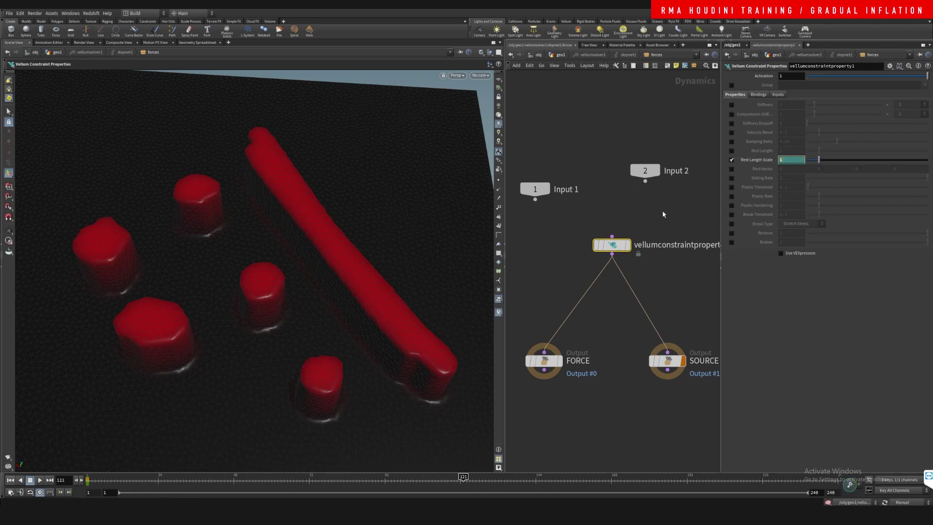
{"action": "key", "text": "Return"}
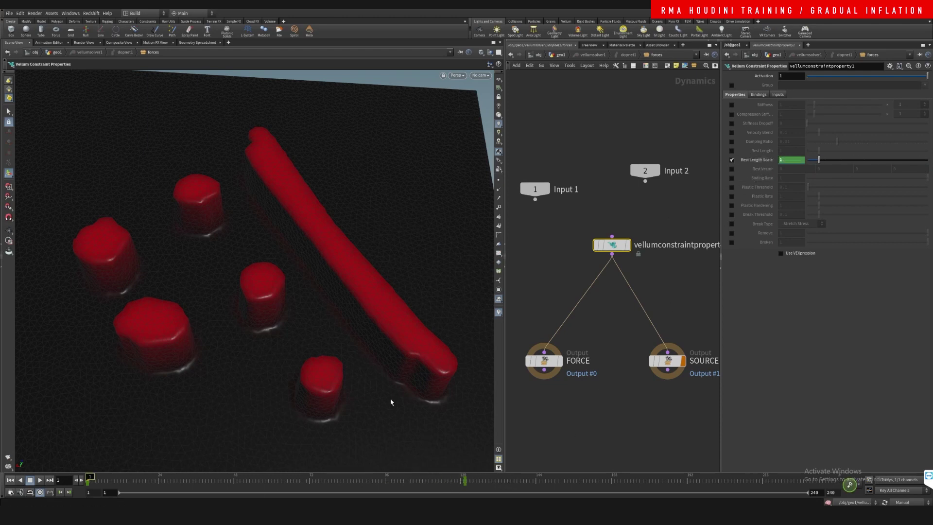
{"action": "left_click", "coordinate": [902, 502]}
{"action": "left_click", "coordinate": [905, 483]}
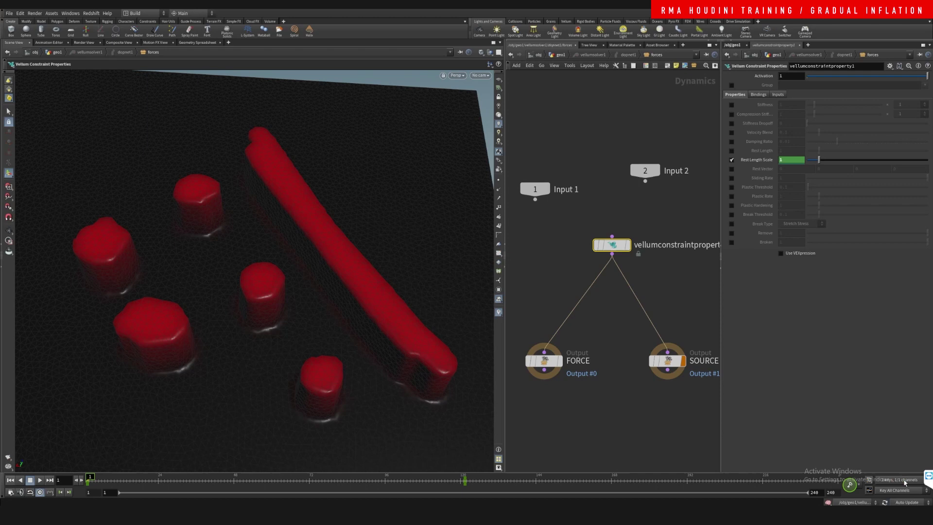
- Return to the geo1 network, play the simulation to inspect the inflation from several angles, and rewind to frame 1
{"action": "left_click", "coordinate": [561, 55]}
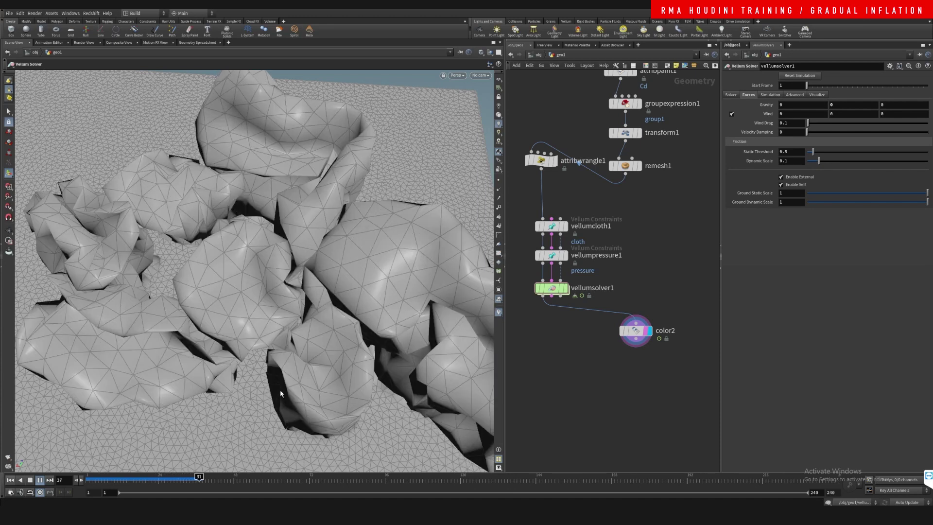
{"action": "left_click_drag", "start_coordinate": [220, 472], "coordinate": [152, 472]}
{"action": "key", "text": "space"}
{"action": "right_click_drag", "start_coordinate": [253, 208], "coordinate": [222, 283]}
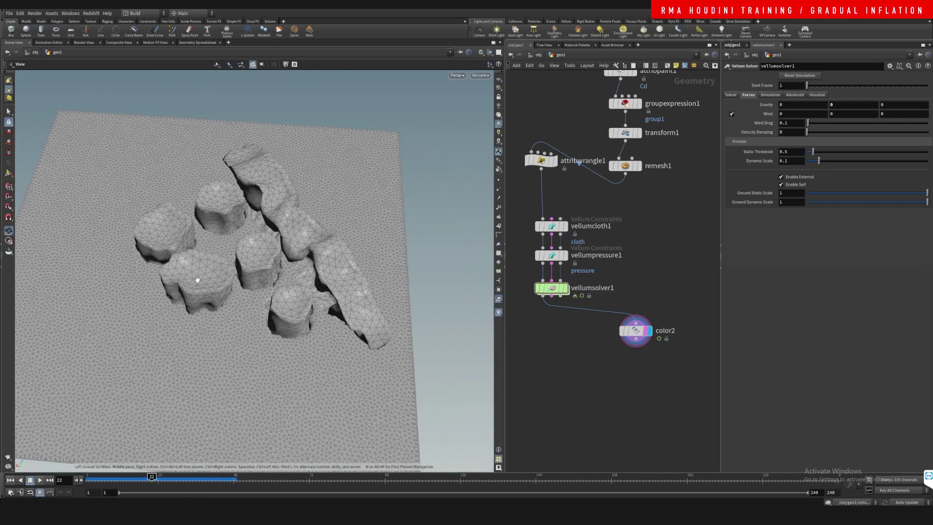
{"action": "left_click_drag", "start_coordinate": [222, 283], "coordinate": [242, 252]}
{"action": "left_click_drag", "start_coordinate": [228, 480], "coordinate": [90, 478]}
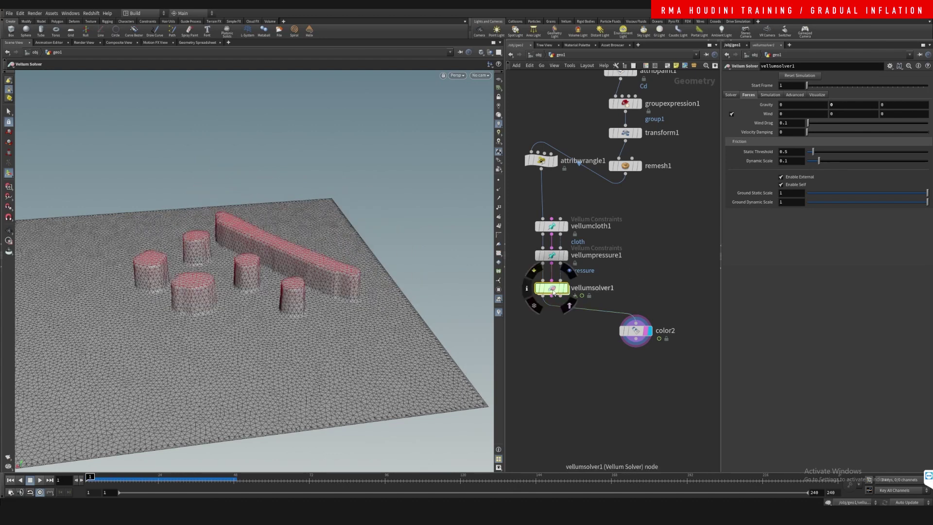
- Reopen the solver's forces network, split the viewport pane top and bottom, and show an Animation Editor in the lower half
{"action": "double_click", "coordinate": [552, 288]}
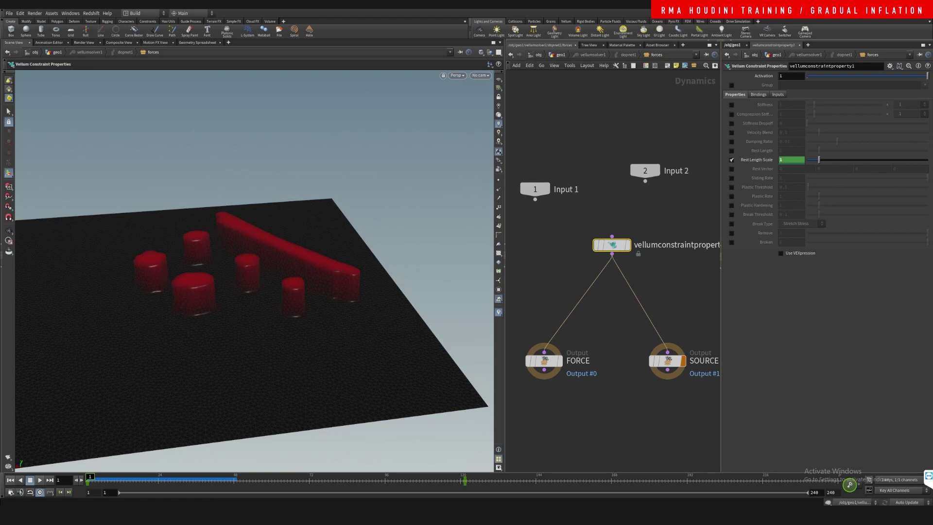
{"action": "left_click", "coordinate": [499, 44]}
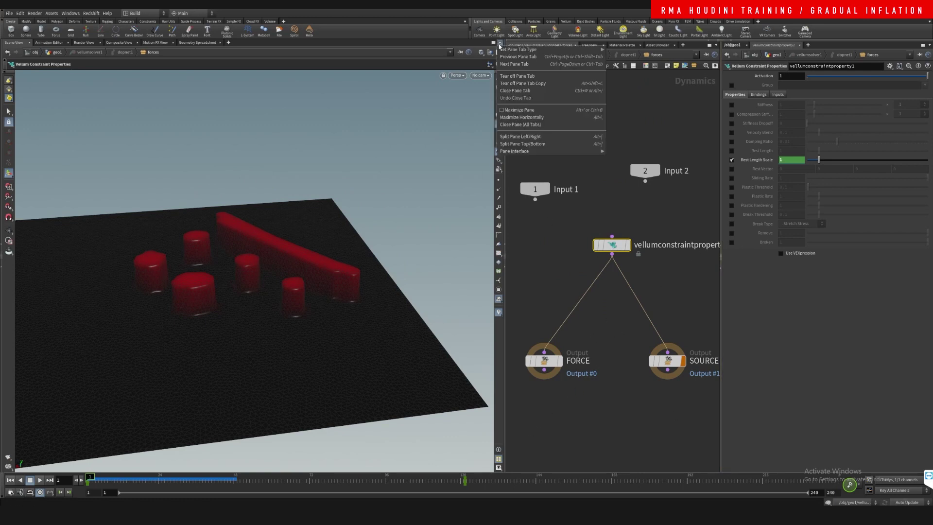
{"action": "left_click", "coordinate": [527, 144]}
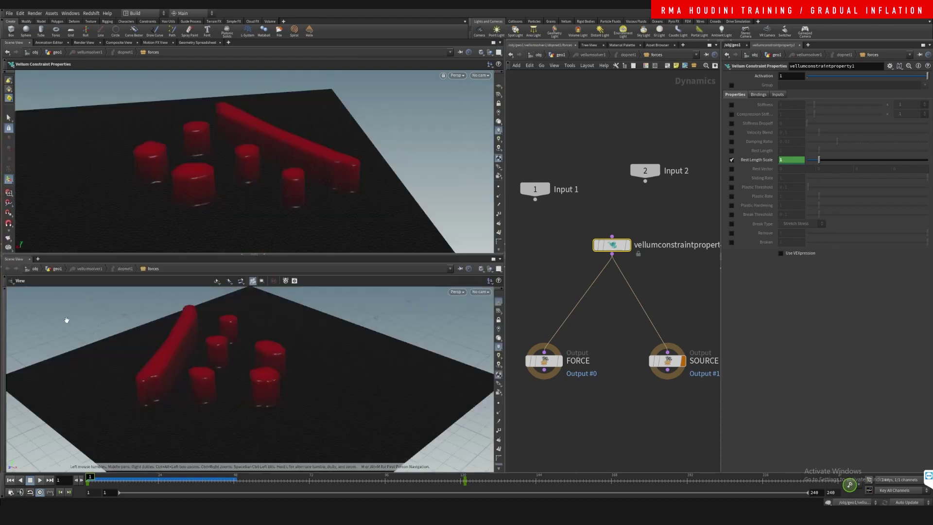
{"action": "left_click", "coordinate": [38, 260]}
{"action": "mouse_move", "coordinate": [61, 273]}
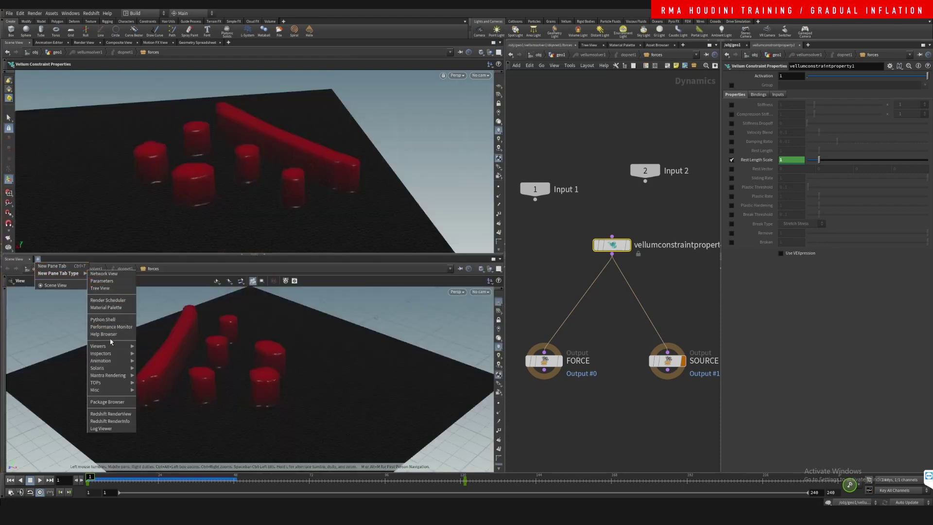
{"action": "mouse_move", "coordinate": [107, 363]}
{"action": "left_click", "coordinate": [150, 362]}
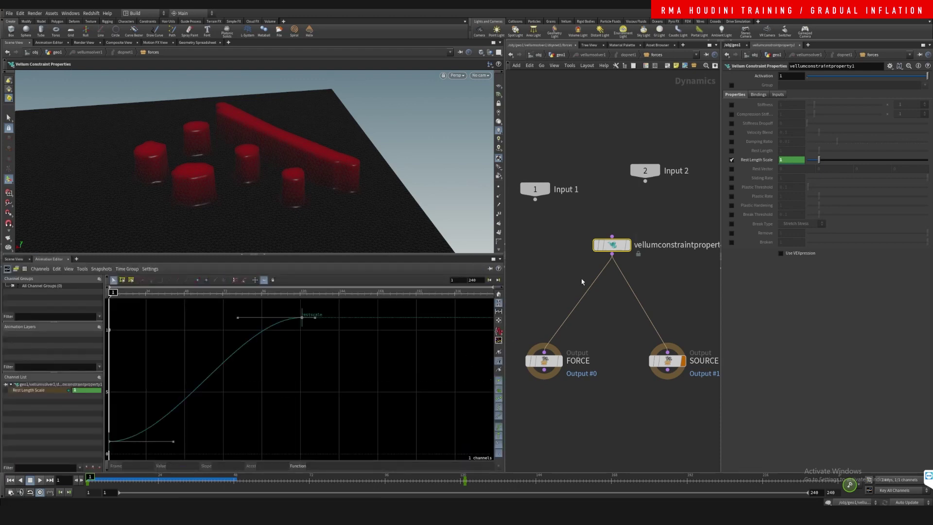
- Lower the Rest Length Scale key at frame 121 to 4.5 in the animation curve
{"action": "left_click", "coordinate": [303, 321]}
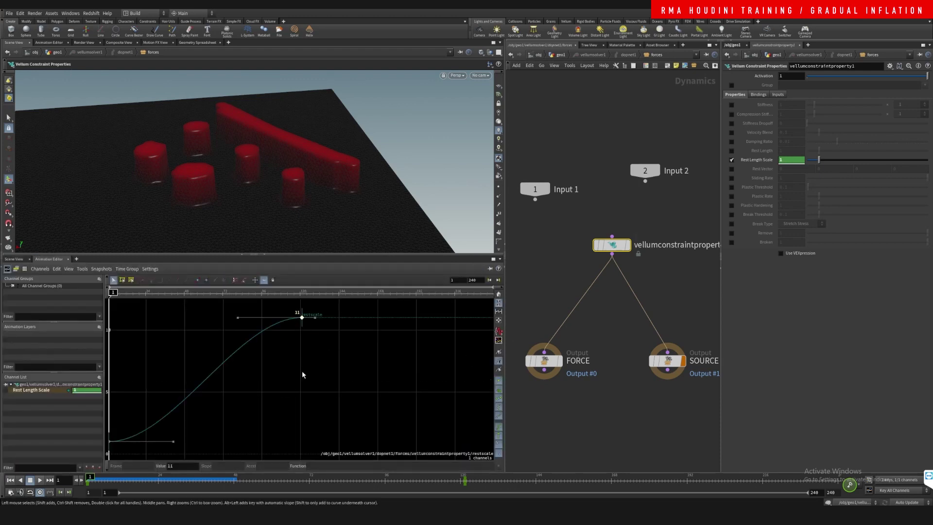
{"action": "left_click_drag", "start_coordinate": [302, 316], "coordinate": [304, 401]}
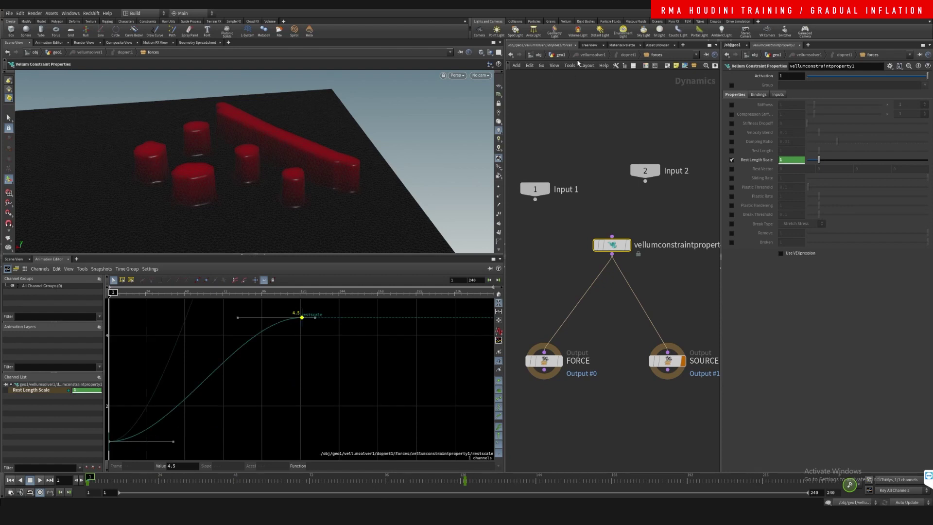
- Return to the geo1 network, play the simulation with the softer curve, and rewind to frame 1
{"action": "right_click", "coordinate": [558, 55]}
{"action": "left_click", "coordinate": [551, 105]}
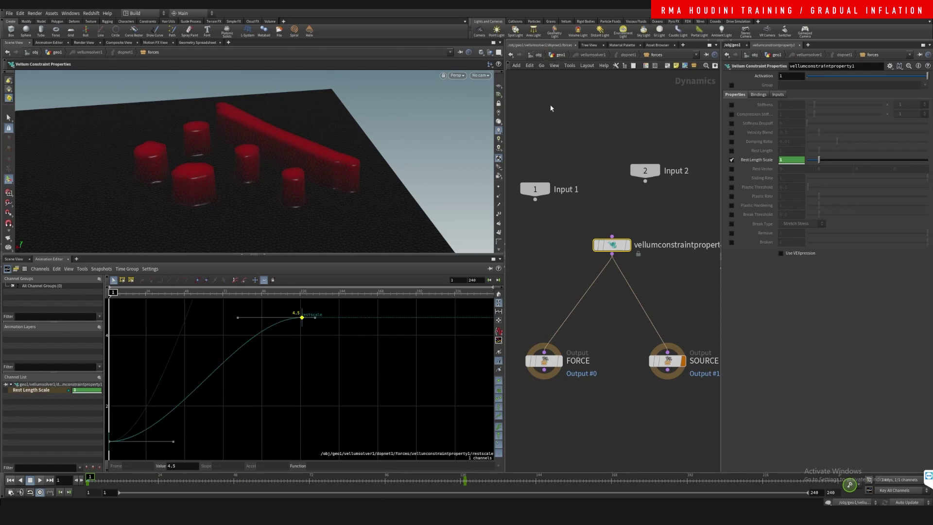
{"action": "left_click", "coordinate": [556, 54]}
{"action": "left_click_drag", "start_coordinate": [227, 177], "coordinate": [217, 181], "text": "alt"}
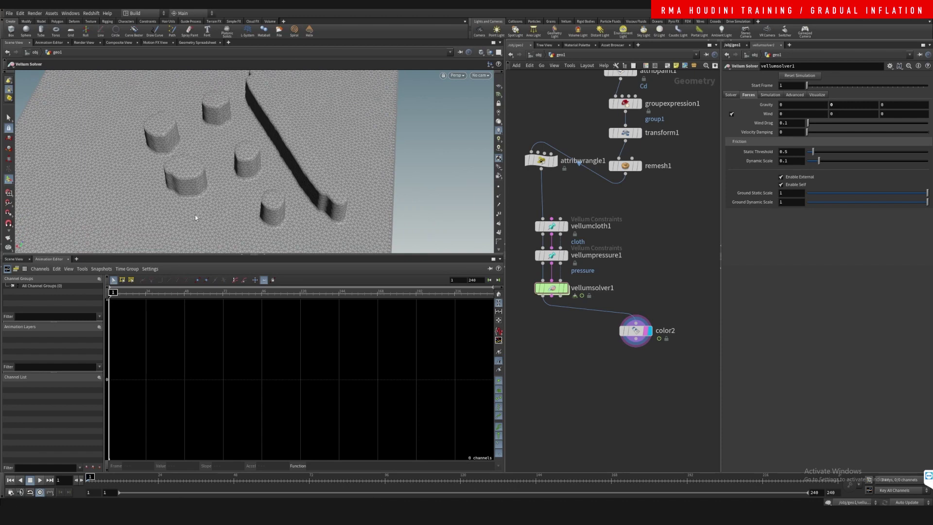
{"action": "left_click_drag", "start_coordinate": [195, 218], "coordinate": [223, 122]}
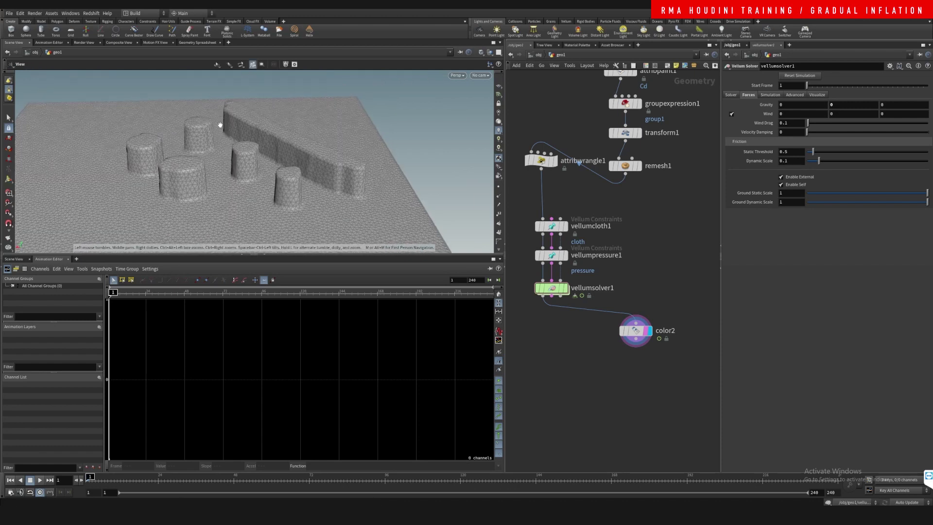
{"action": "left_click", "coordinate": [40, 480]}
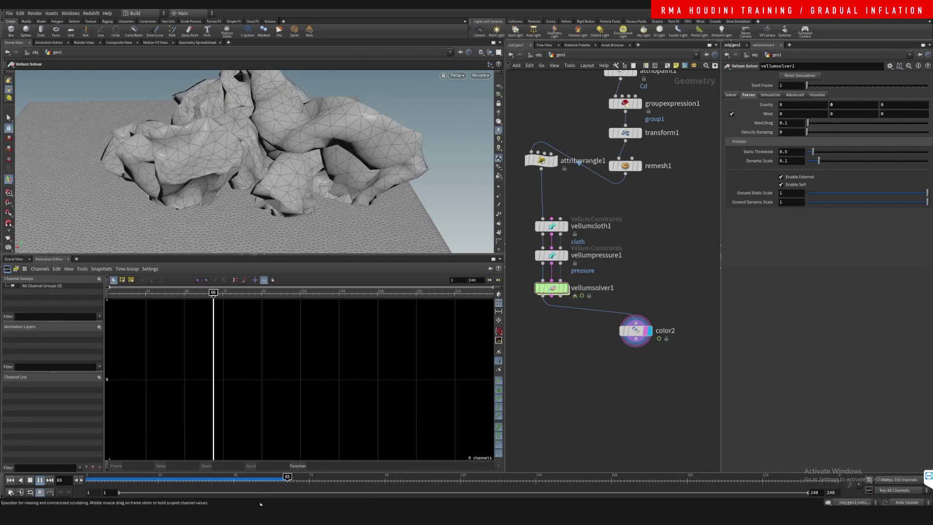
{"action": "left_click_drag", "start_coordinate": [263, 489], "coordinate": [86, 462]}
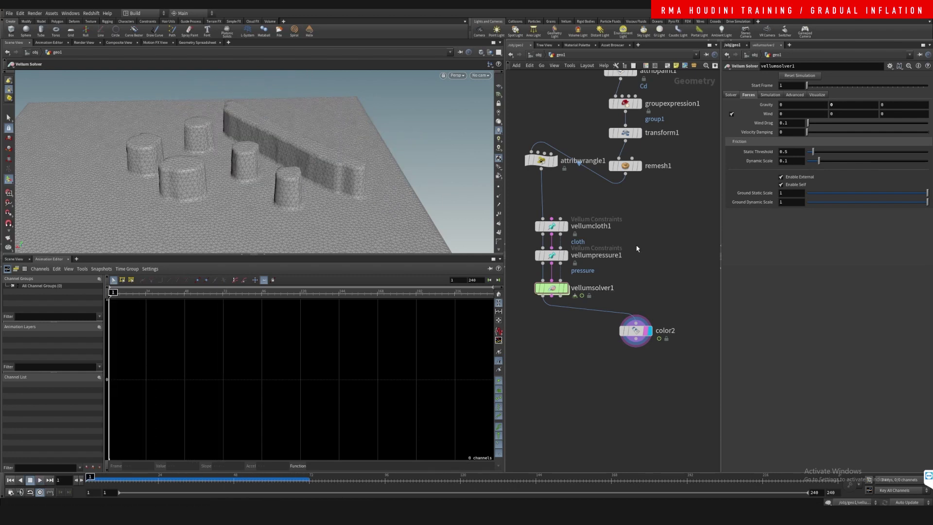
- Review the vellumpressure1 settings and the Rest Length Scale animation in the solver's forces network, and go back to geo1
{"action": "left_click", "coordinate": [593, 255]}
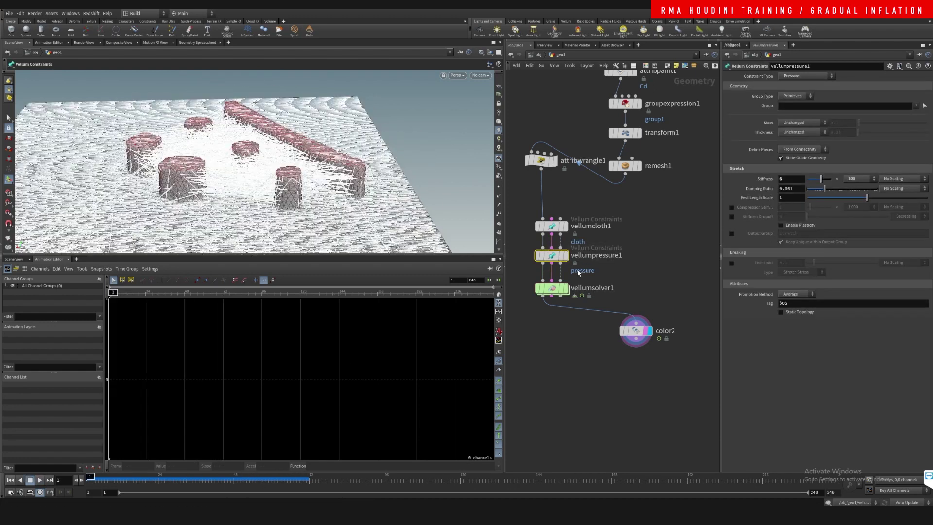
{"action": "left_click", "coordinate": [645, 199]}
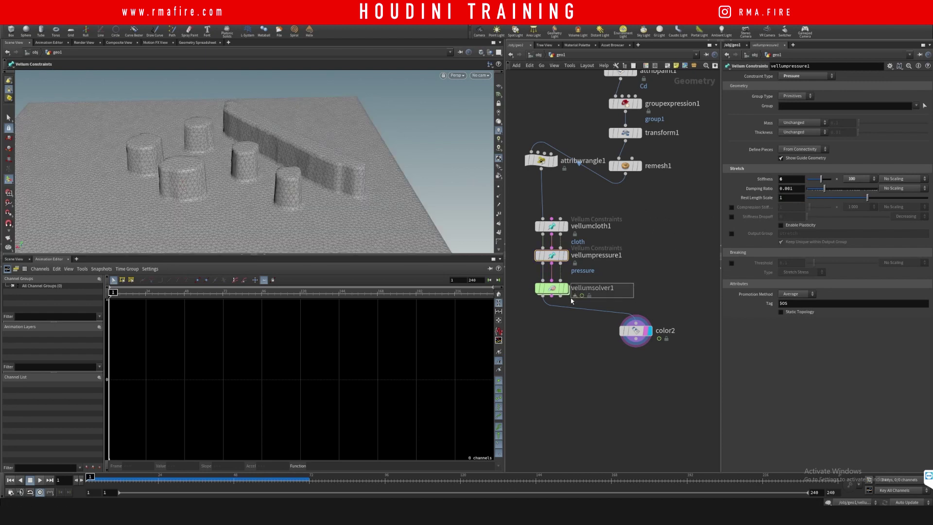
{"action": "left_click", "coordinate": [551, 289]}
{"action": "mouse_move", "coordinate": [551, 292]}
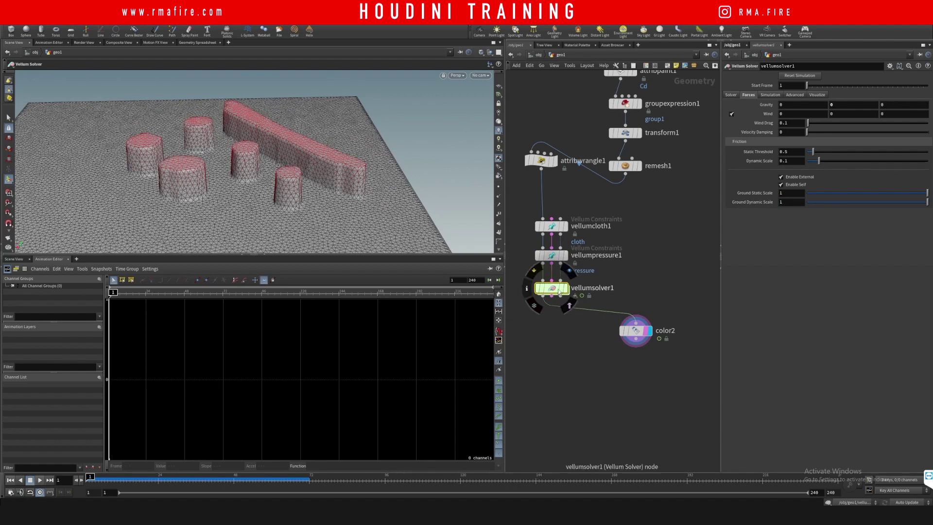
{"action": "double_click", "coordinate": [553, 289]}
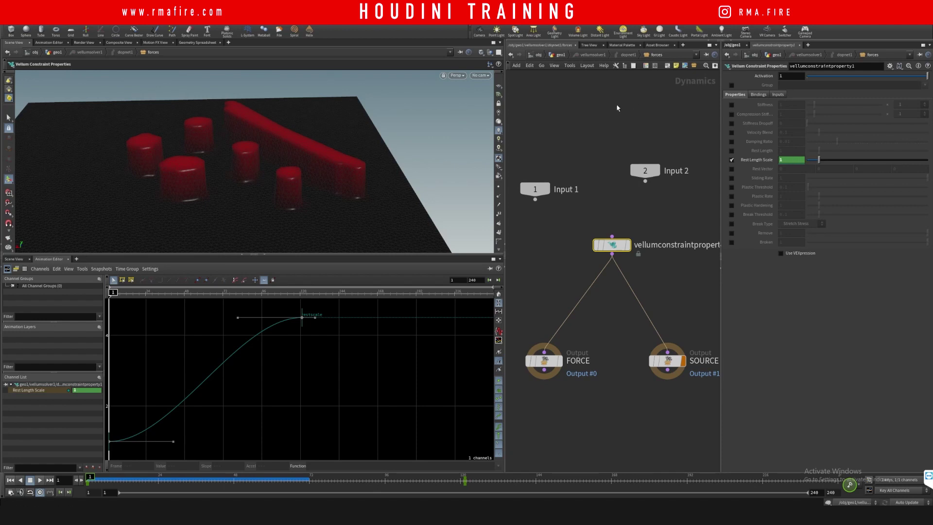
{"action": "left_click", "coordinate": [585, 78]}
{"action": "left_click", "coordinate": [560, 55]}
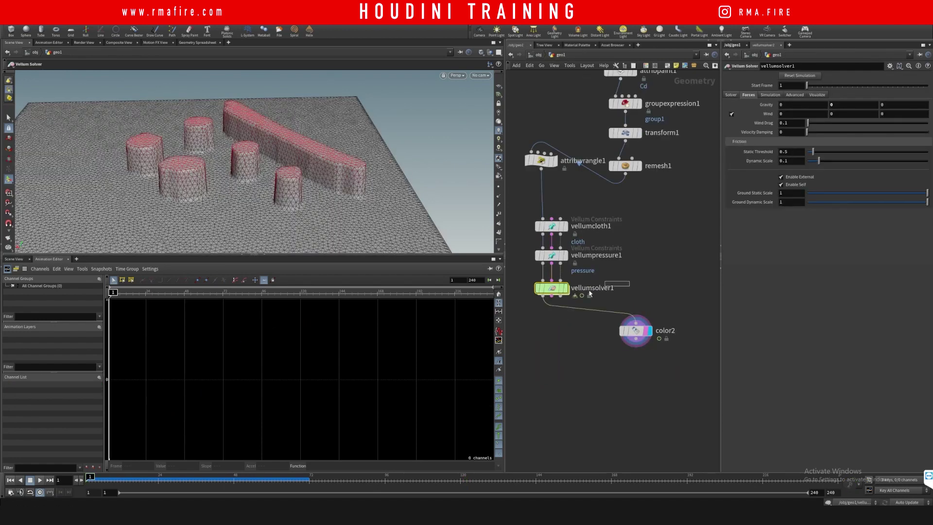
- Set the Vellum solver's Substeps to 2 and Constraint Iterations to 133
{"action": "left_click", "coordinate": [731, 94]}
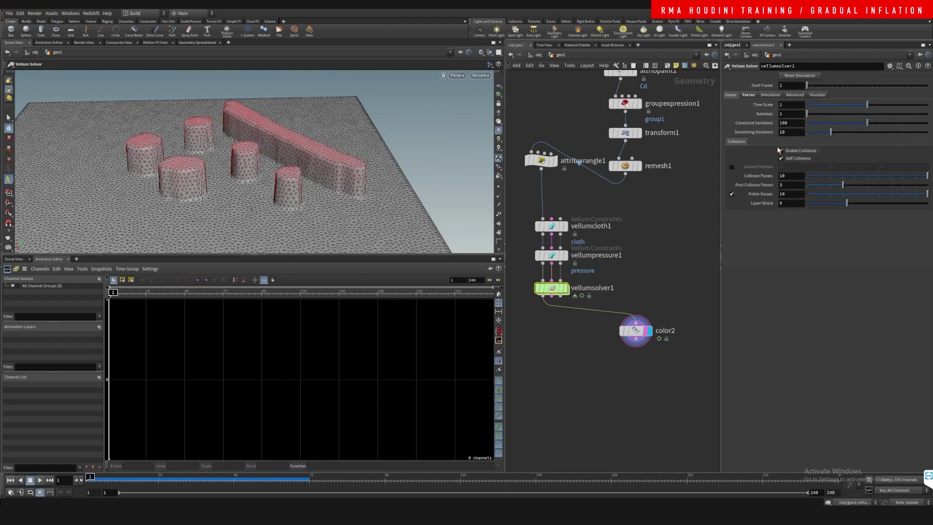
{"action": "left_click", "coordinate": [817, 115]}
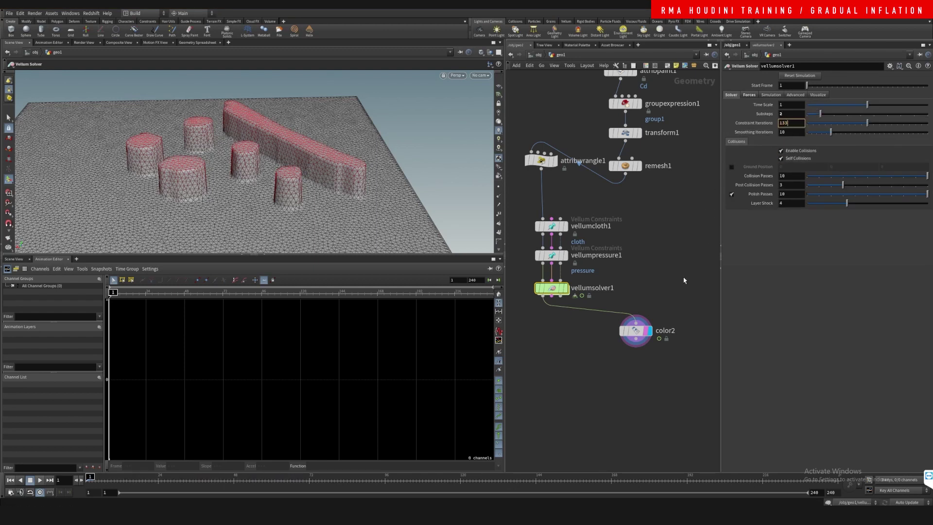
{"action": "key", "text": "Return"}
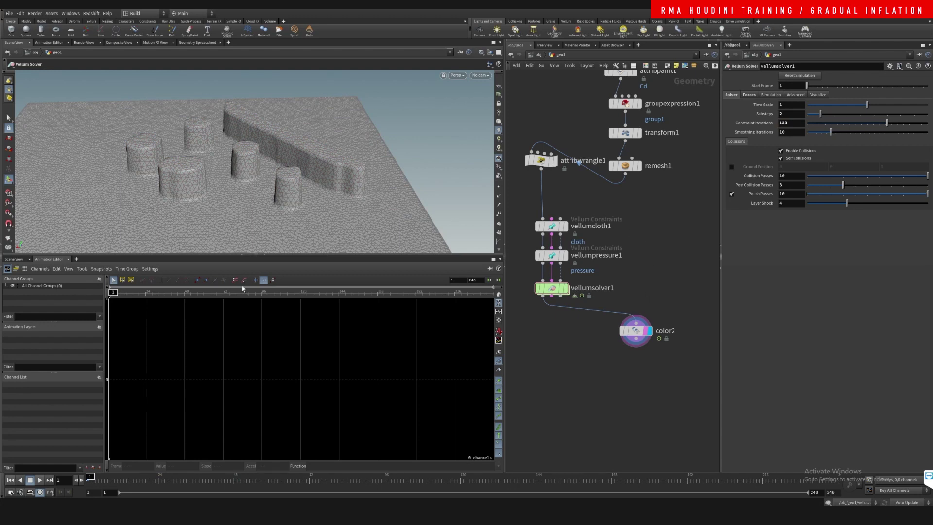
- Play the simulation with the new solver settings, scrub back to frame 11, and inspect the geometry from above
{"action": "left_click", "coordinate": [41, 480]}
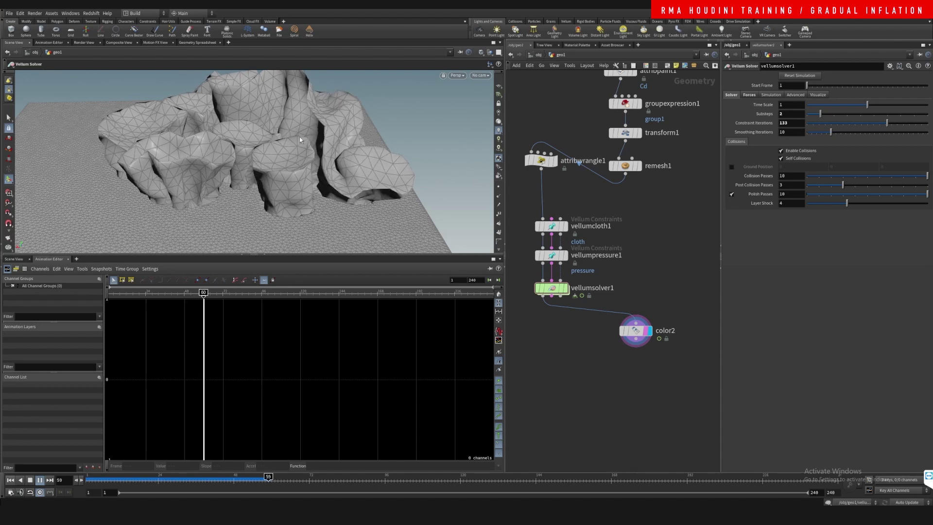
{"action": "left_click", "coordinate": [224, 478]}
{"action": "left_click_drag", "start_coordinate": [224, 478], "coordinate": [117, 476]}
{"action": "right_click_drag", "start_coordinate": [246, 125], "coordinate": [243, 144], "text": "alt"}
{"action": "left_click_drag", "start_coordinate": [255, 159], "coordinate": [267, 202]}
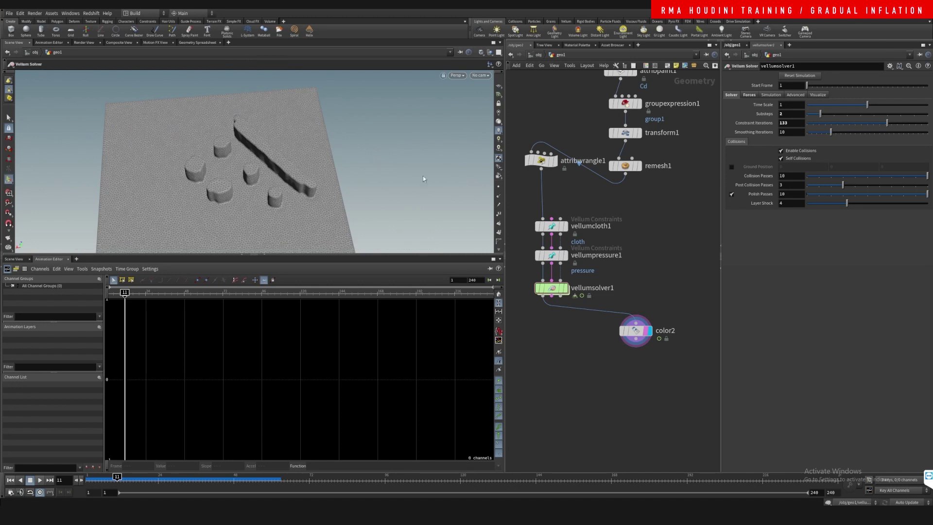
- Delete the rubber toy and all source nodes from grid1 down to remesh1 and attribwrangle1, and rewind to frame 1
{"action": "middle_click_drag", "start_coordinate": [597, 212], "coordinate": [594, 232]}
{"action": "scroll", "coordinate": [593, 233], "scroll_direction": "down", "scroll_amount": 2}
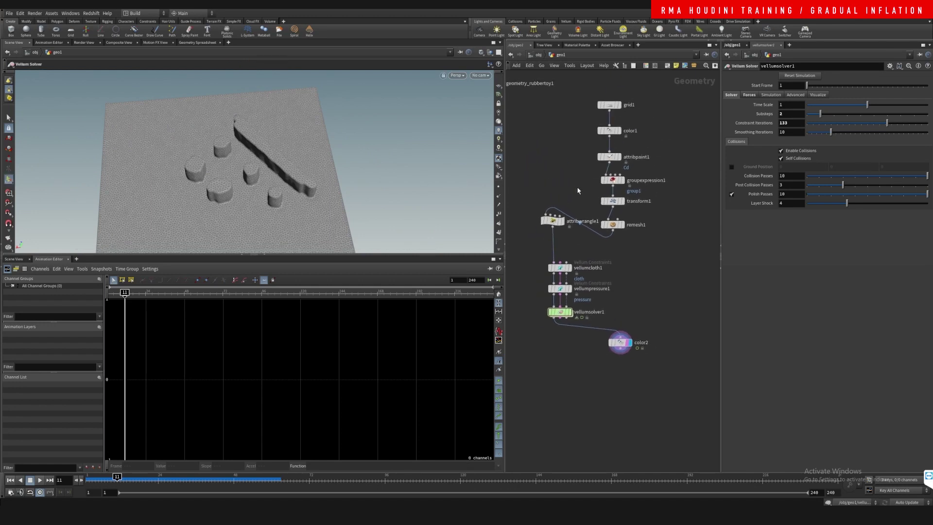
{"action": "middle_click_drag", "start_coordinate": [568, 112], "coordinate": [596, 176]}
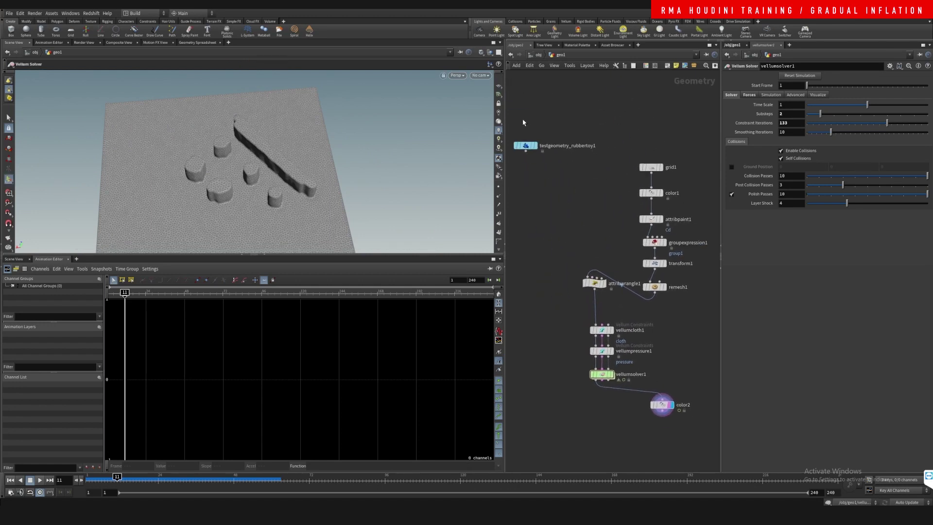
{"action": "left_click_drag", "start_coordinate": [519, 118], "coordinate": [682, 297]}
{"action": "key", "text": "Delete"}
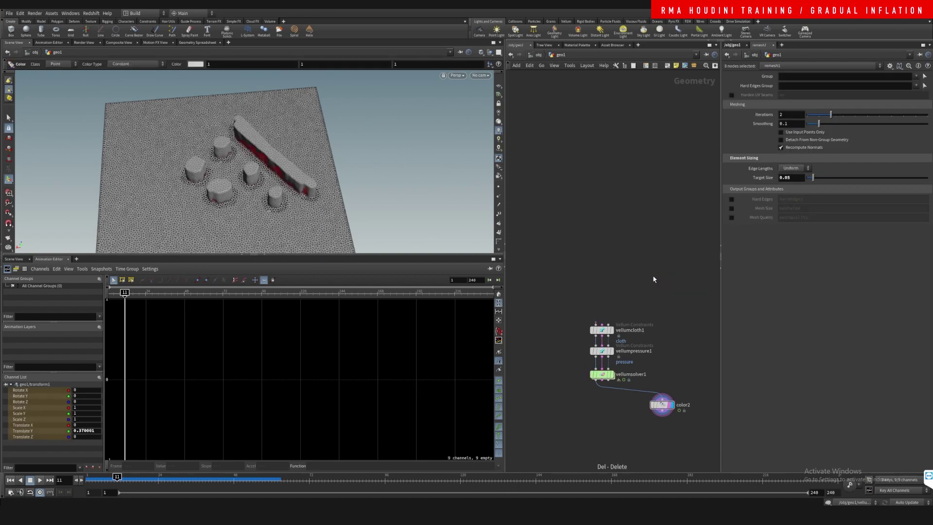
{"action": "key", "text": "Tab"}
{"action": "key", "text": "Escape"}
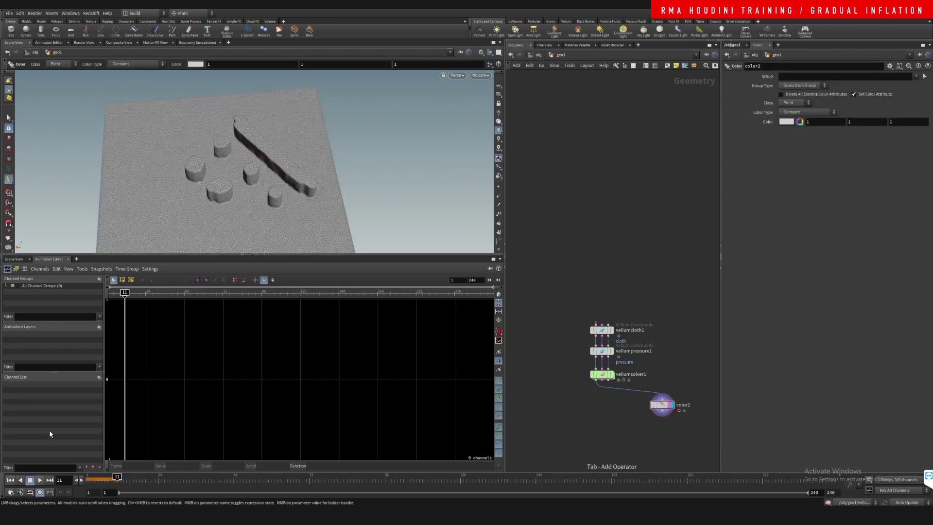
{"action": "left_click", "coordinate": [10, 481]}
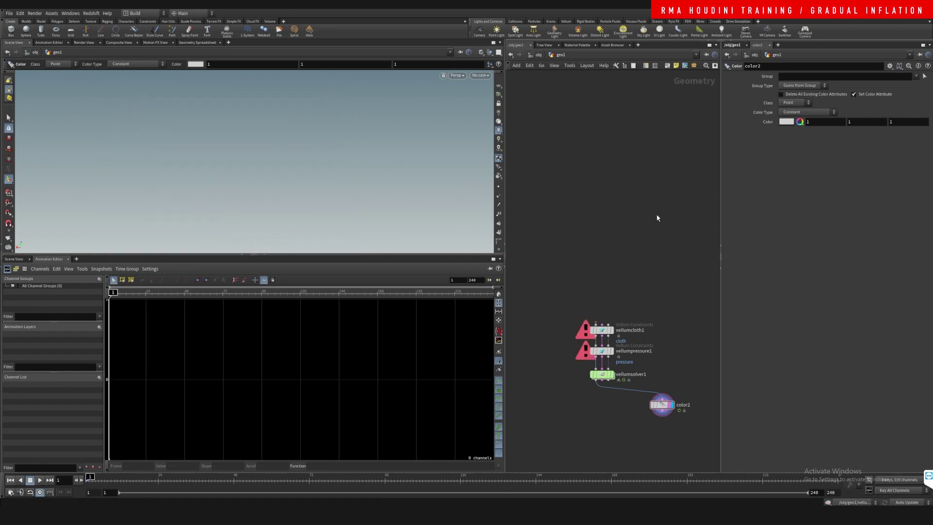
- Add a Sphere node above the Vellum nodes and show the reference grid around it in the scene view
{"action": "key", "text": "Tab"}
{"action": "type", "text": "SPHE"}
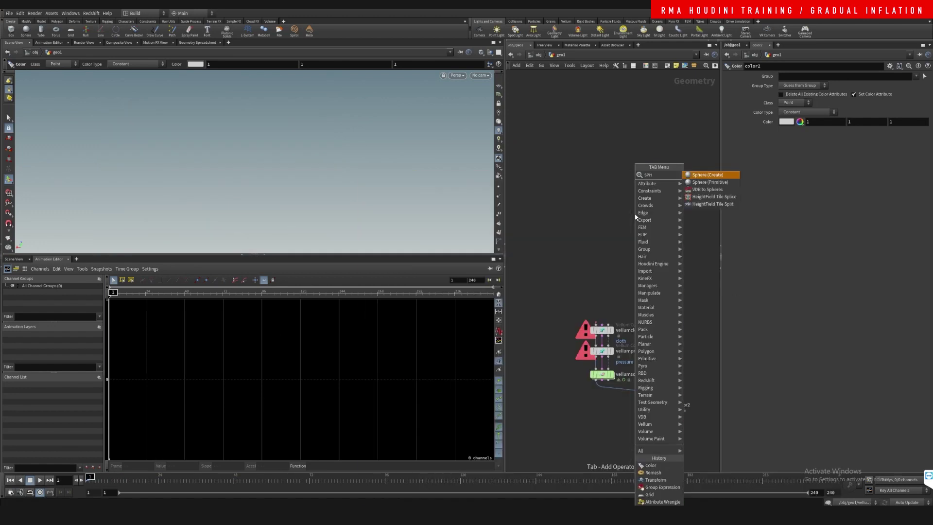
{"action": "key", "text": "Return"}
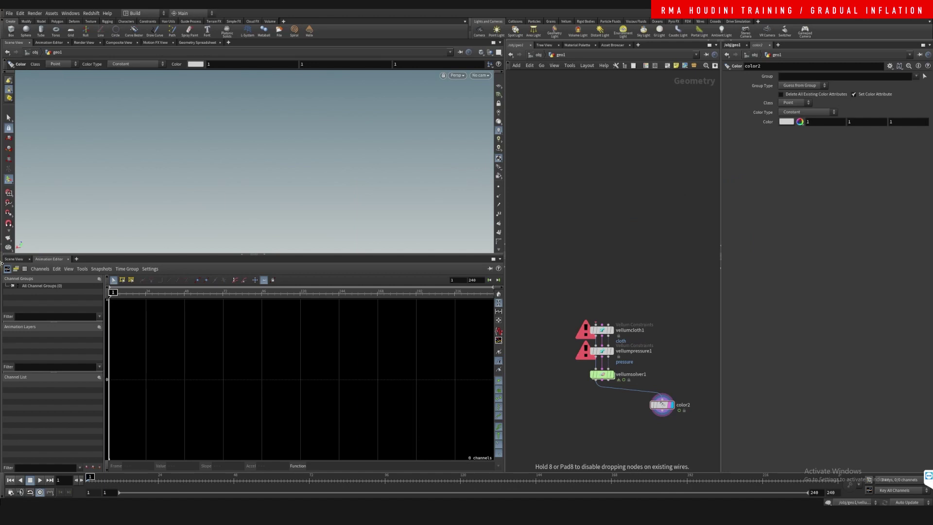
{"action": "left_click", "coordinate": [628, 227]}
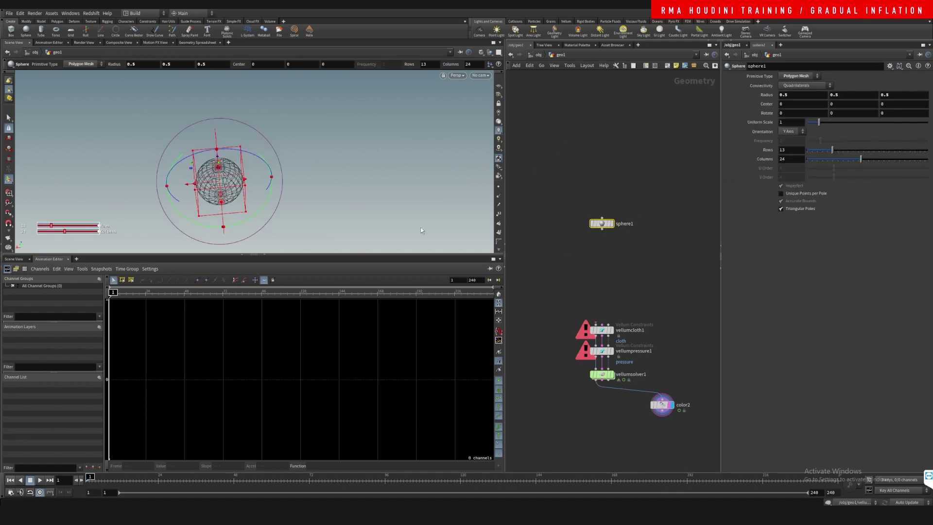
{"action": "left_click", "coordinate": [498, 86]}
{"action": "key", "text": "space+h"}
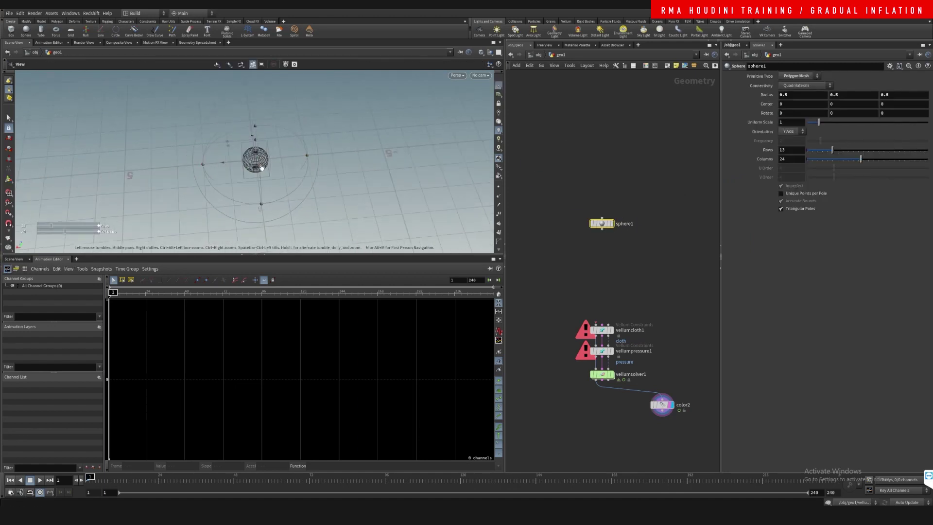
{"action": "key", "text": "Escape"}
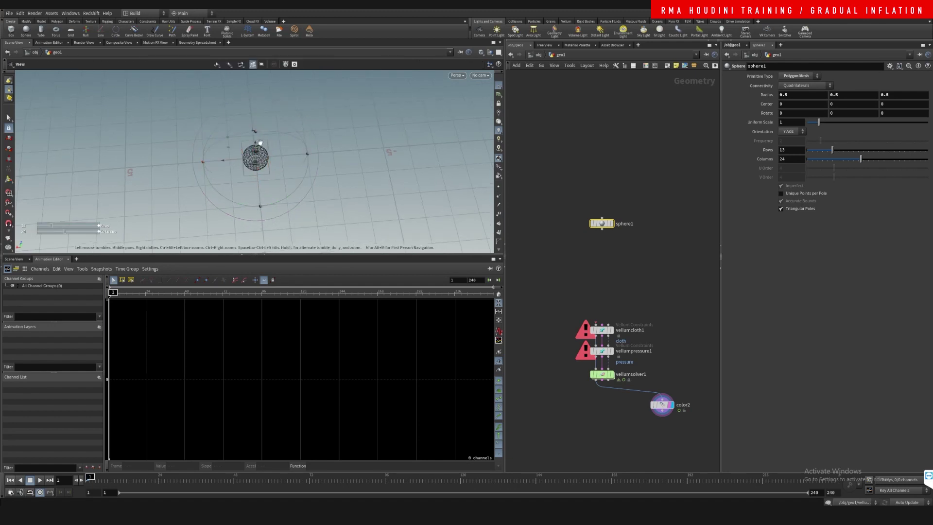
{"action": "key", "text": "Return"}
- Move sphere1 aside and add a Grid node next to it
{"action": "left_click_drag", "start_coordinate": [602, 223], "coordinate": [564, 190]}
{"action": "key", "text": "Tab"}
{"action": "type", "text": "gri"}
{"action": "key", "text": "Return"}
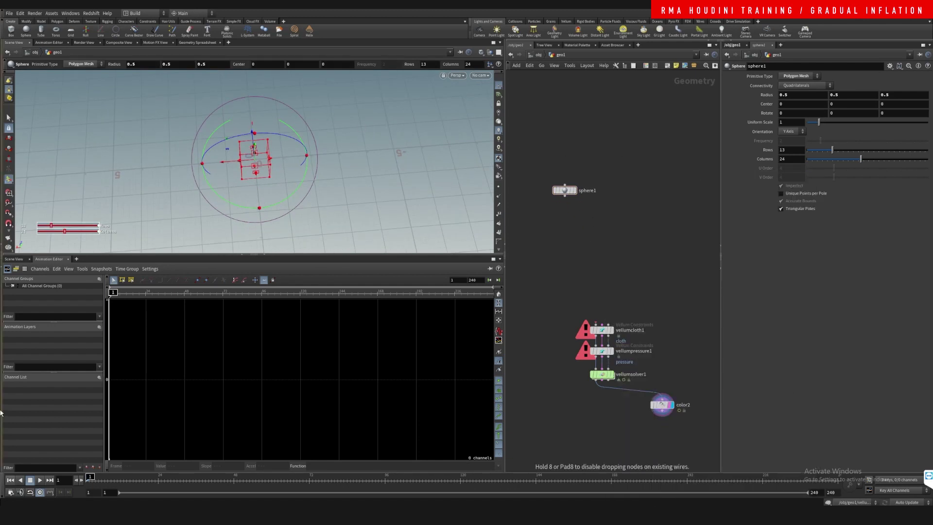
{"action": "left_click", "coordinate": [617, 190]}
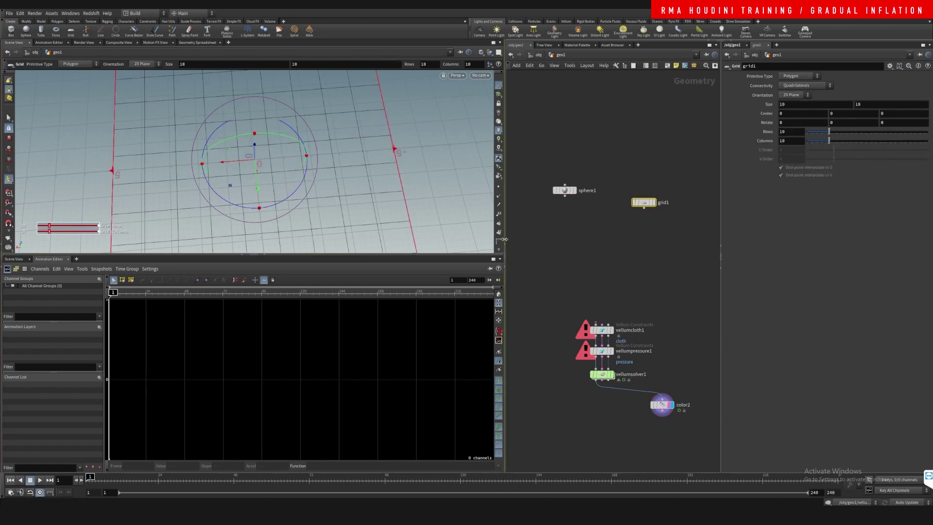
- Add a Scatter node below grid1, wired to the grid's output
{"action": "key", "text": "Tab"}
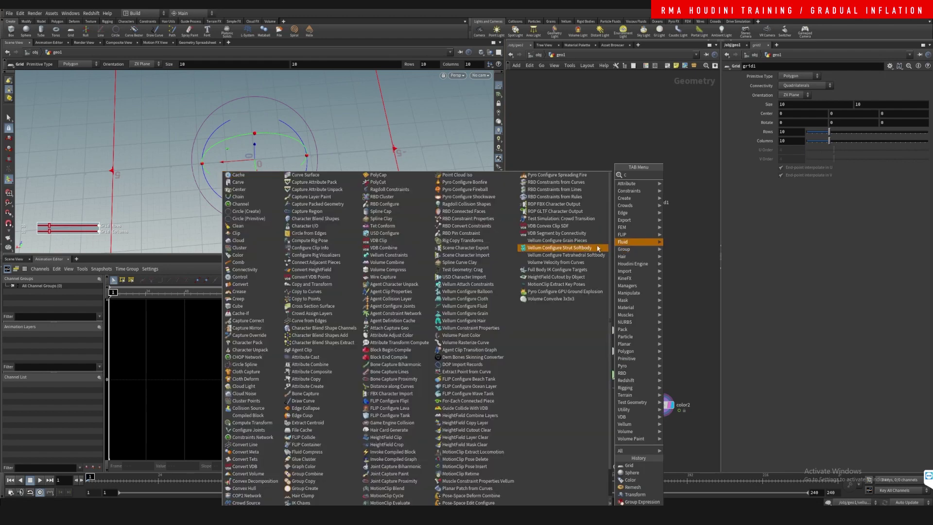
{"action": "type", "text": "scat"}
{"action": "key", "text": "Return"}
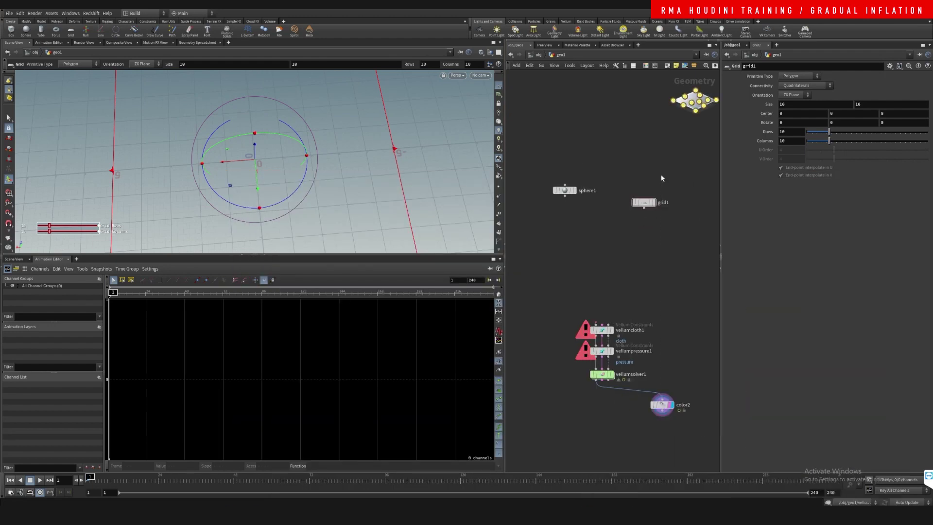
{"action": "left_click", "coordinate": [648, 219]}
- Set the size of grid1 to 4 by 4
{"action": "left_click", "coordinate": [640, 202]}
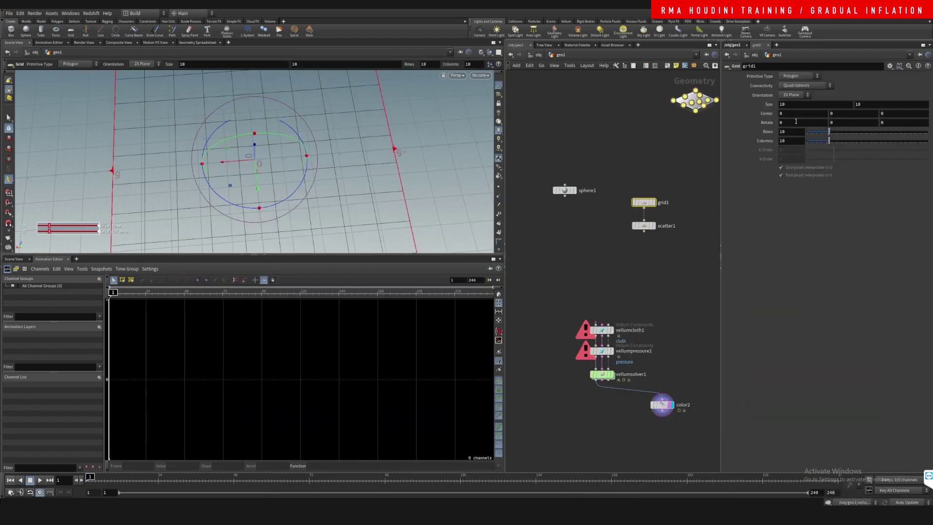
{"action": "type", "text": "2"}
{"action": "key", "text": "Tab"}
{"action": "type", "text": "2"}
{"action": "key", "text": "Return"}
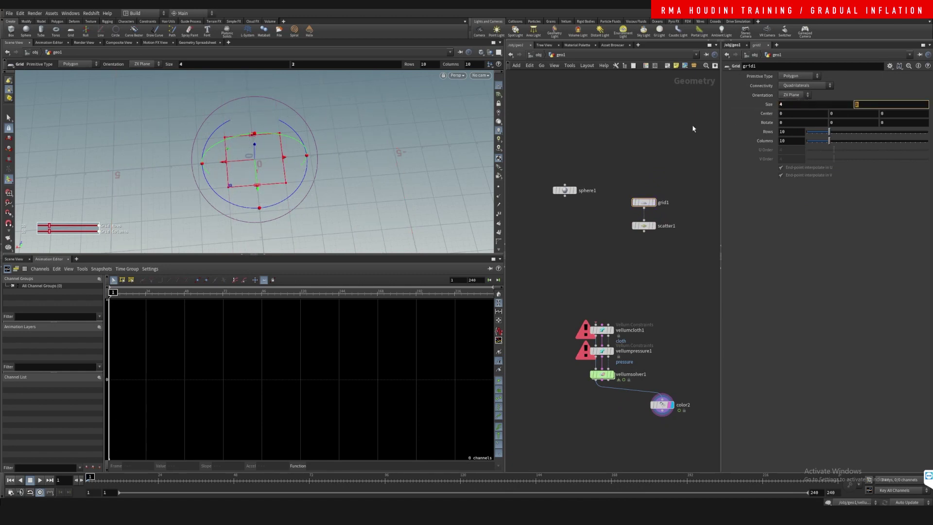
- Add a Copy to Points node, feed it sphere1 as geometry and scatter1 as target points, and preview its output
{"action": "scroll", "coordinate": [583, 251], "scroll_direction": "up", "scroll_amount": 1}
{"action": "key", "text": "Tab"}
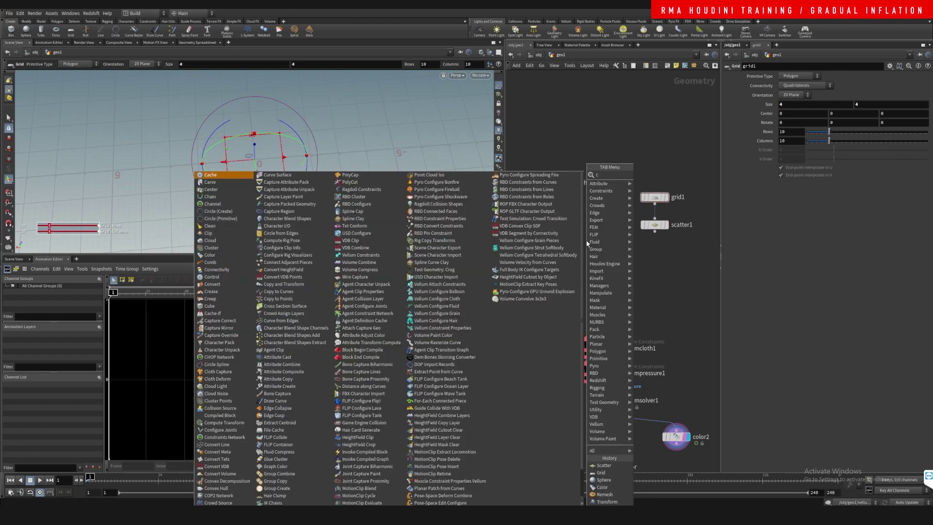
{"action": "type", "text": "cp"}
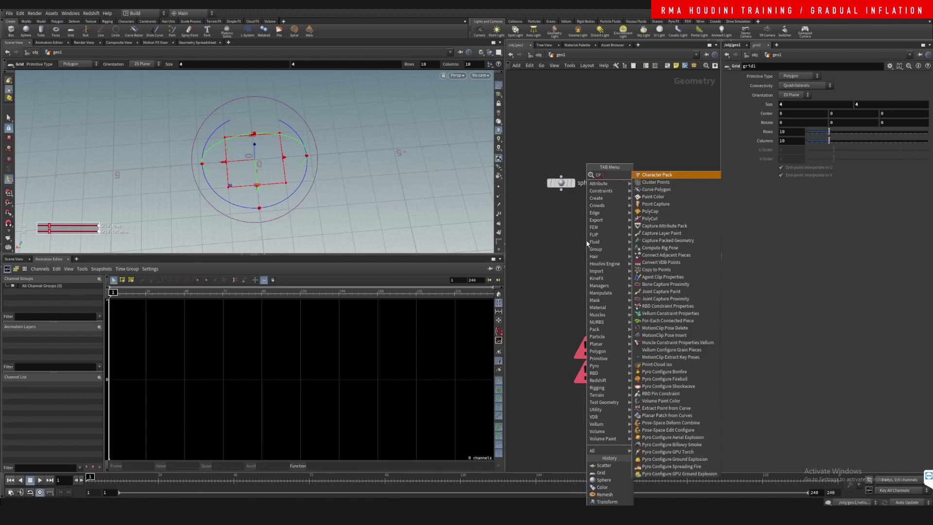
{"action": "key", "text": "BackSpace"}
{"action": "type", "text": "o"}
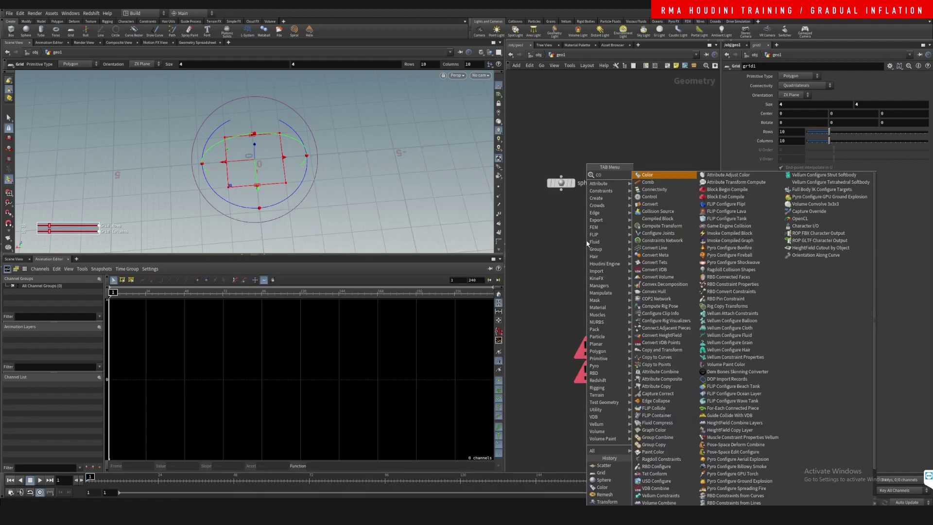
{"action": "type", "text": "py to p"}
{"action": "key", "text": "Return"}
{"action": "left_click", "coordinate": [587, 243]}
{"action": "left_click_drag", "start_coordinate": [561, 191], "coordinate": [581, 234]}
{"action": "left_click_drag", "start_coordinate": [655, 231], "coordinate": [592, 235]}
{"action": "left_click", "coordinate": [598, 240]}
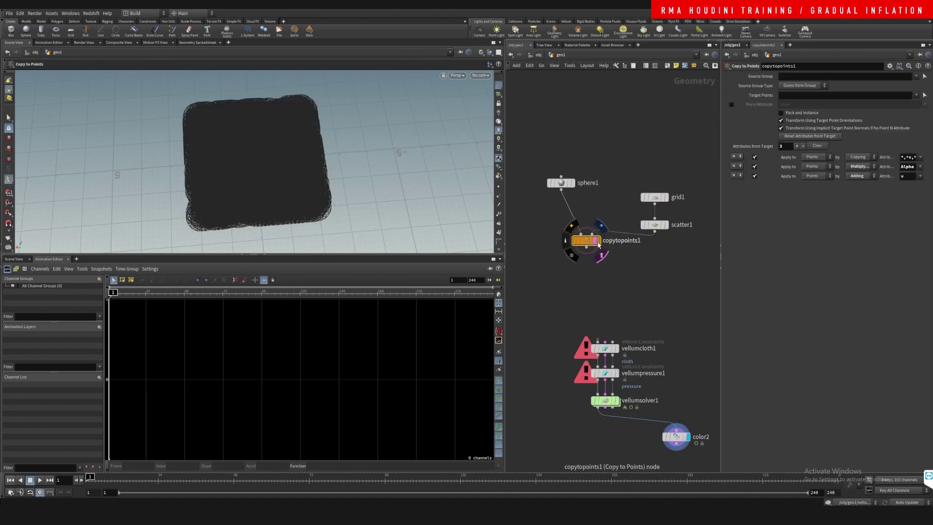
- Set the Force Total Count of scatter1 to 4 and make copytopoints1 the displayed node
{"action": "left_click", "coordinate": [654, 224]}
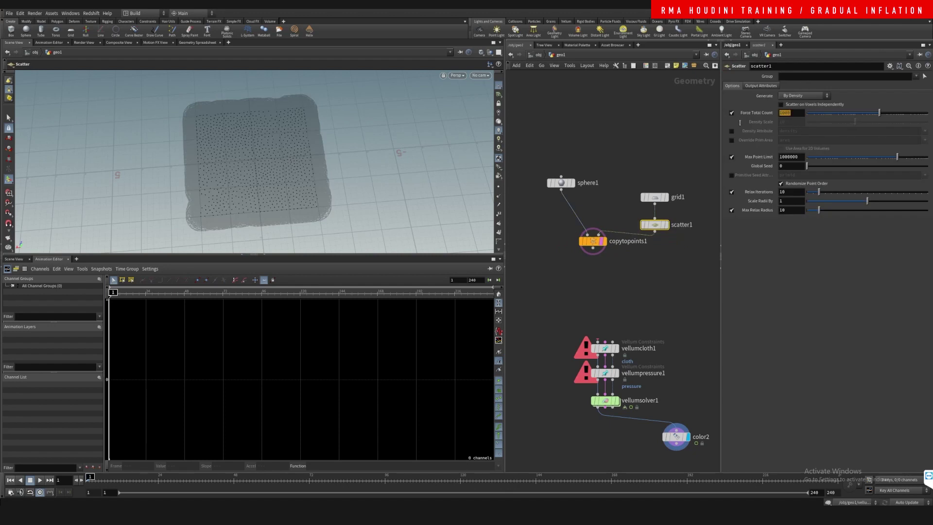
{"action": "type", "text": "3"}
{"action": "key", "text": "Return"}
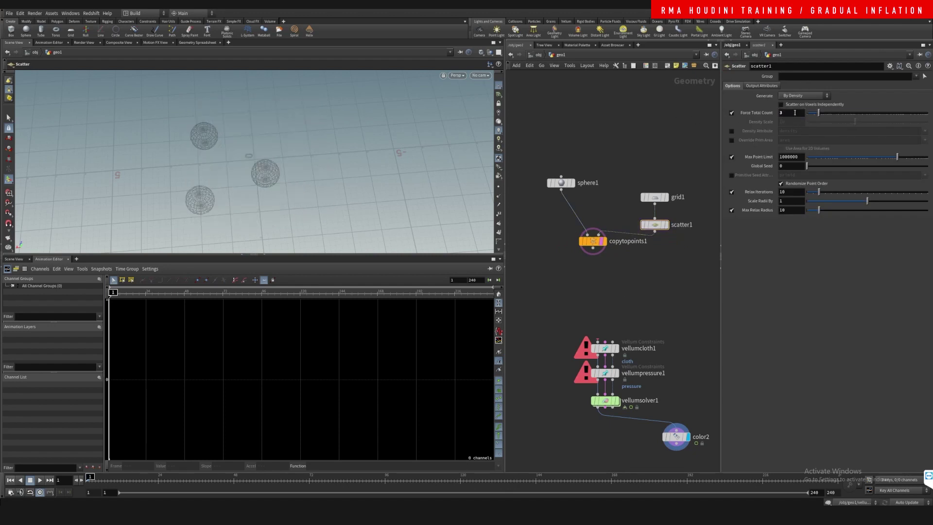
{"action": "type", "text": "4"}
{"action": "key", "text": "Return"}
{"action": "middle_click_drag", "start_coordinate": [606, 275], "coordinate": [622, 244]}
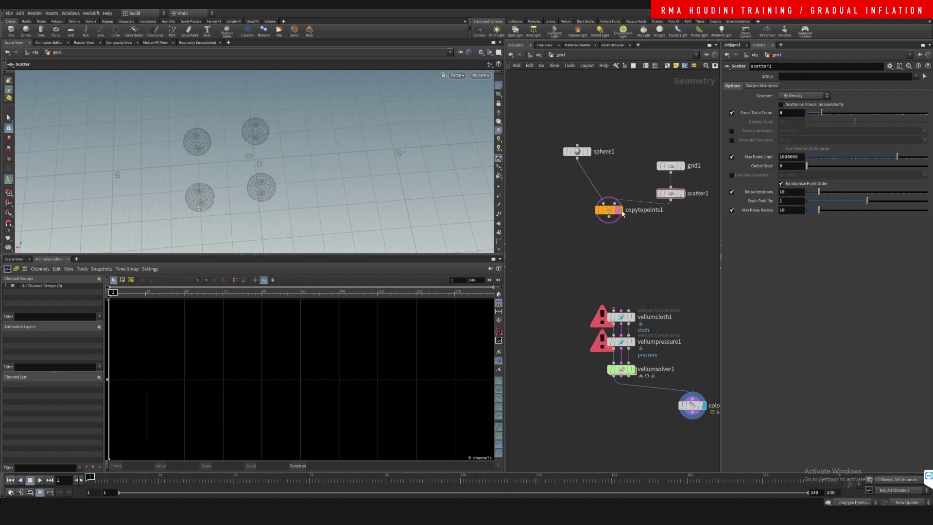
{"action": "left_click", "coordinate": [620, 210]}
- Add a Remesh node directly below copytopoints1, wire it to the copied spheres, and display its result
{"action": "scroll", "coordinate": [618, 270], "scroll_direction": "up", "scroll_amount": 1}
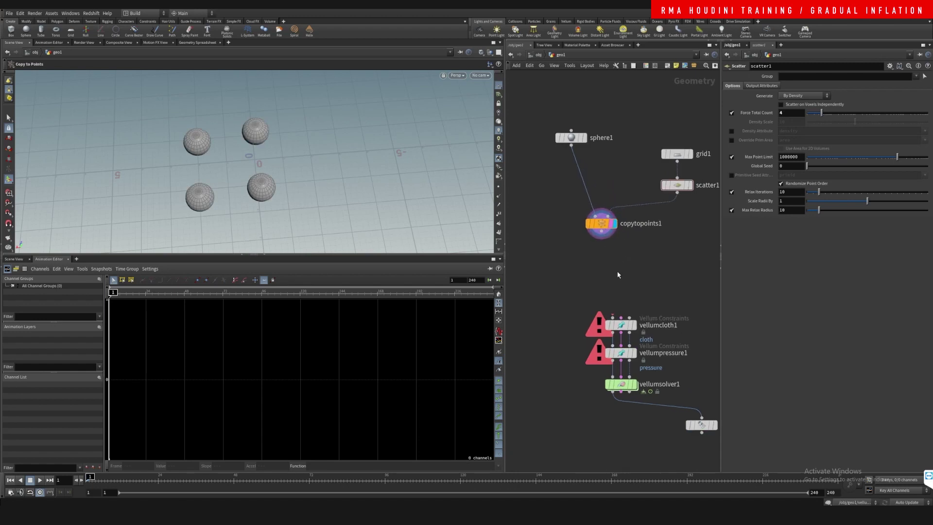
{"action": "key", "text": "Tab"}
{"action": "key", "text": "Escape"}
{"action": "left_click", "coordinate": [579, 137]}
{"action": "key", "text": "Tab"}
{"action": "type", "text": "rem"}
{"action": "left_click", "coordinate": [703, 141]}
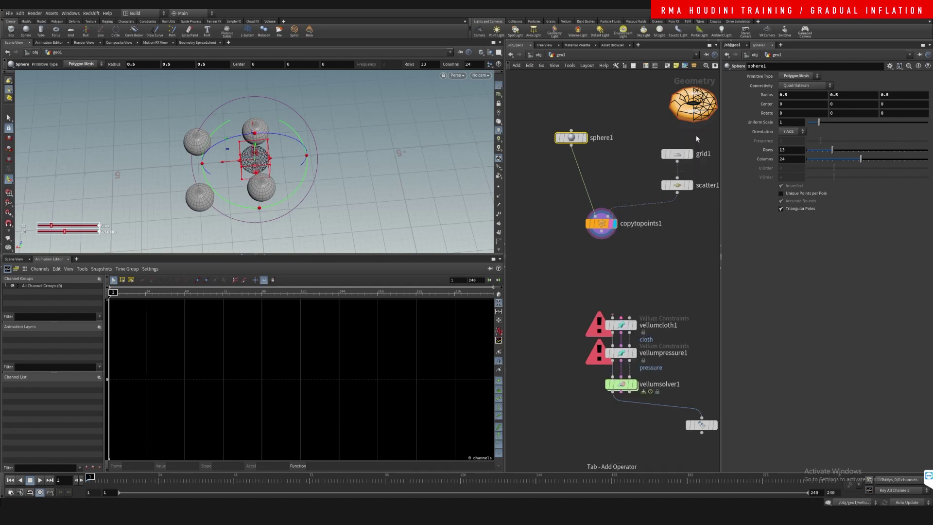
{"action": "left_click", "coordinate": [606, 253]}
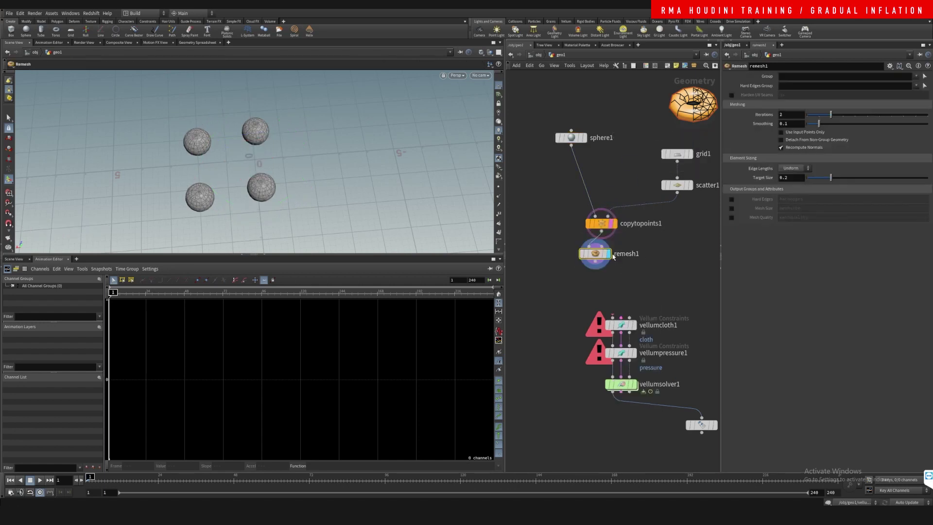
{"action": "left_click_drag", "start_coordinate": [598, 254], "coordinate": [604, 253]}
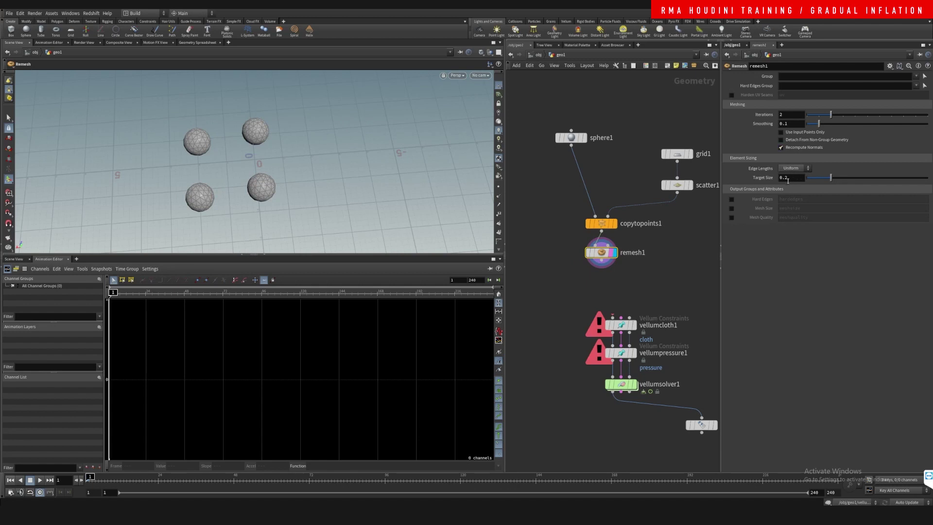
- Set the Target Size of remesh1 to 0.15 and wire its output into the first input of vellumcloth1
{"action": "type", "text": "0.15"}
{"action": "key", "text": "Return"}
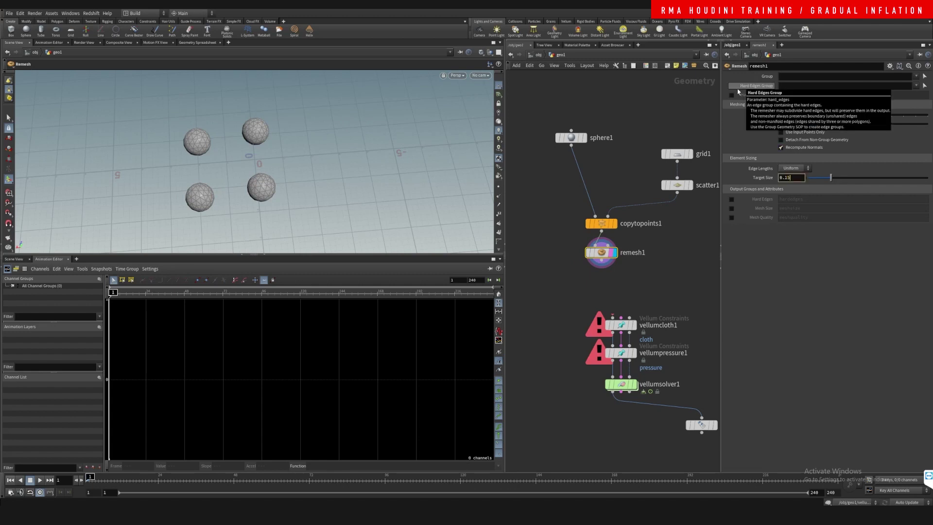
{"action": "middle_click_drag", "start_coordinate": [621, 306], "coordinate": [593, 262]}
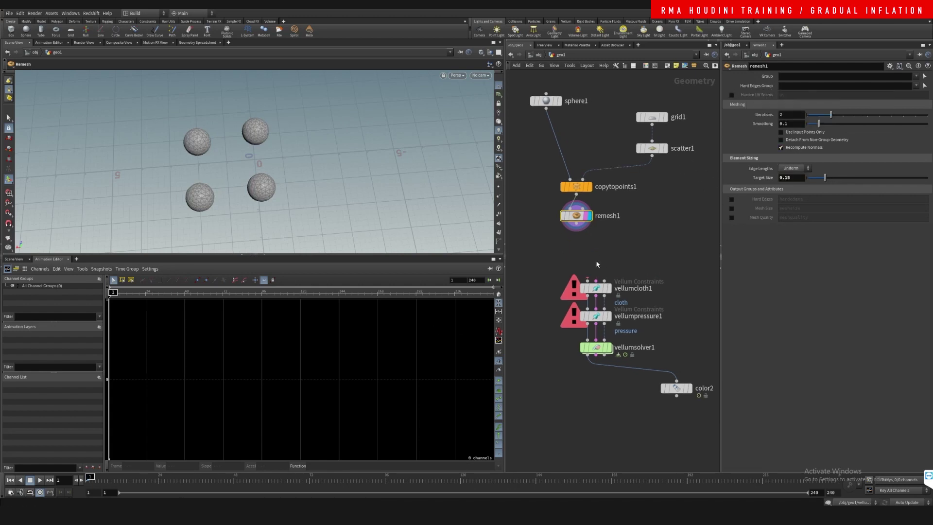
{"action": "middle_click_drag", "start_coordinate": [639, 240], "coordinate": [611, 206]}
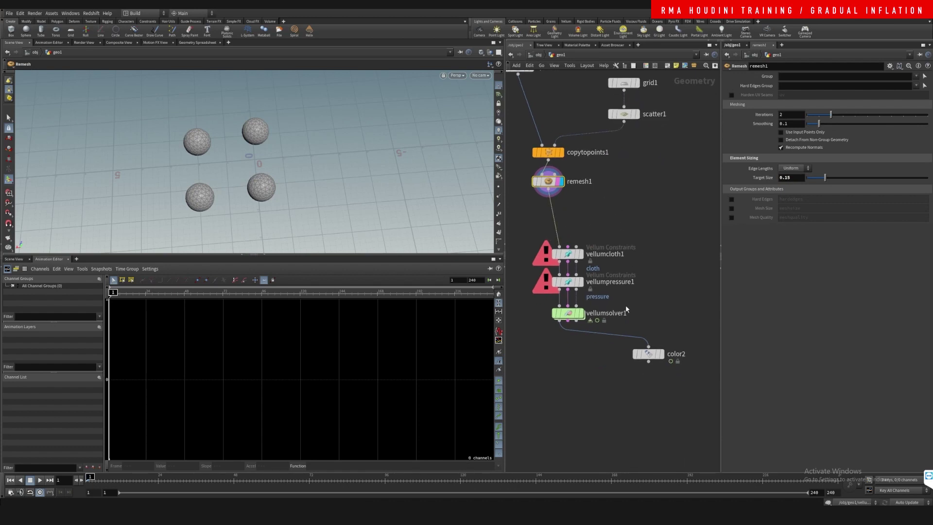
- Display vellumsolver1 and play the simulation of the four spheres, scrubbing back to frame 1
{"action": "left_click", "coordinate": [581, 313]}
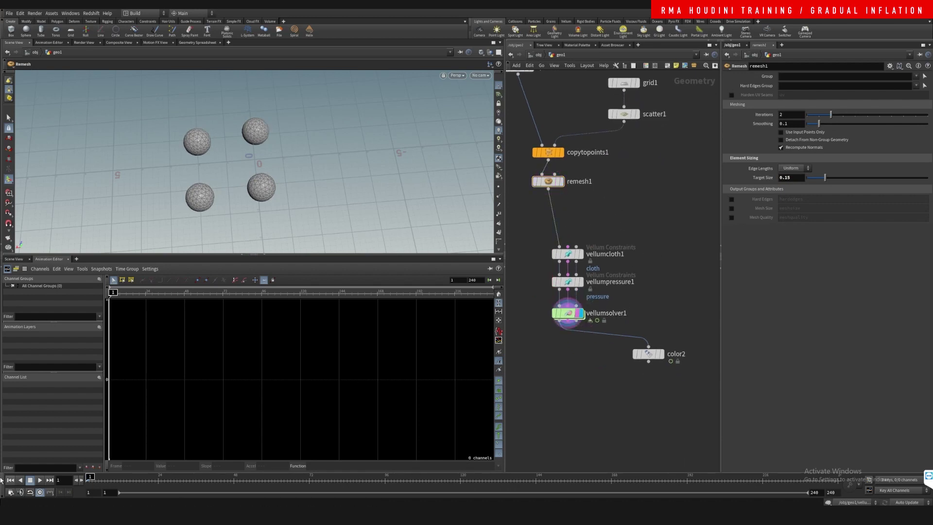
{"action": "left_click", "coordinate": [40, 480]}
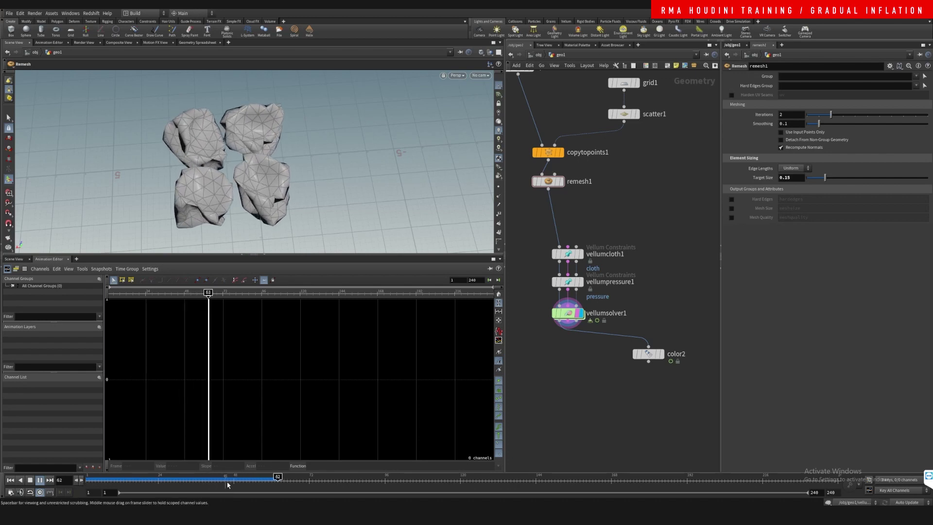
{"action": "left_click", "coordinate": [270, 477]}
{"action": "left_click_drag", "start_coordinate": [271, 478], "coordinate": [43, 482]}
- Set the Stretch Stiffness of vellumcloth1 to 10, test the simulation briefly and return to the first frame
{"action": "left_click", "coordinate": [594, 251]}
{"action": "left_click", "coordinate": [610, 281]}
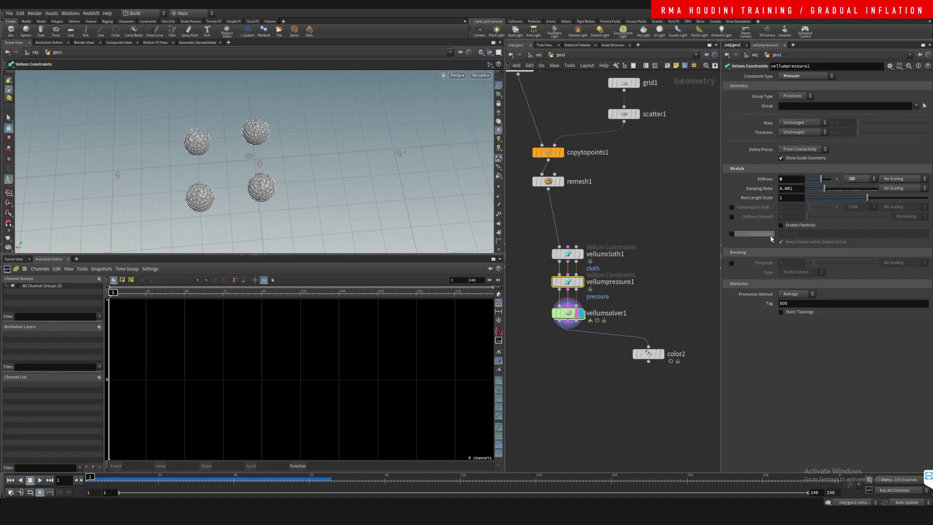
{"action": "left_click_drag", "start_coordinate": [624, 244], "coordinate": [576, 257]}
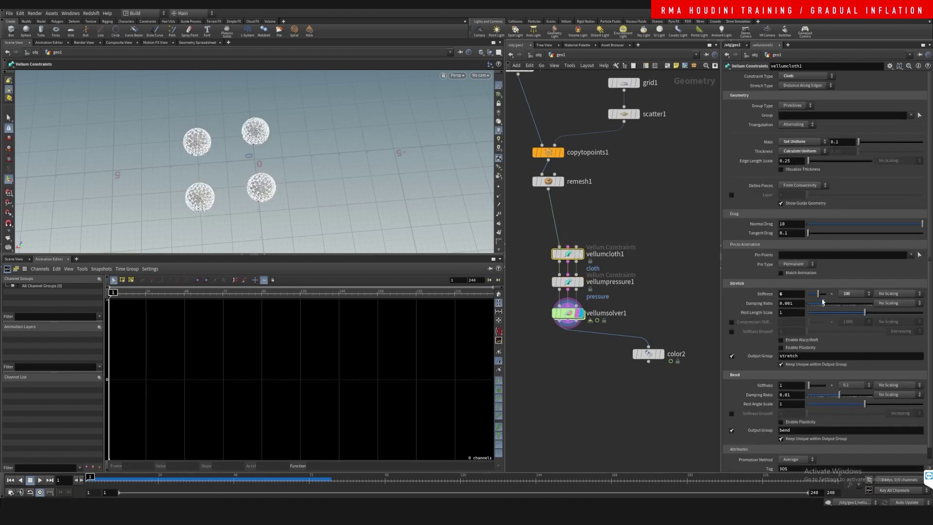
{"action": "left_click_drag", "start_coordinate": [822, 298], "coordinate": [851, 296]}
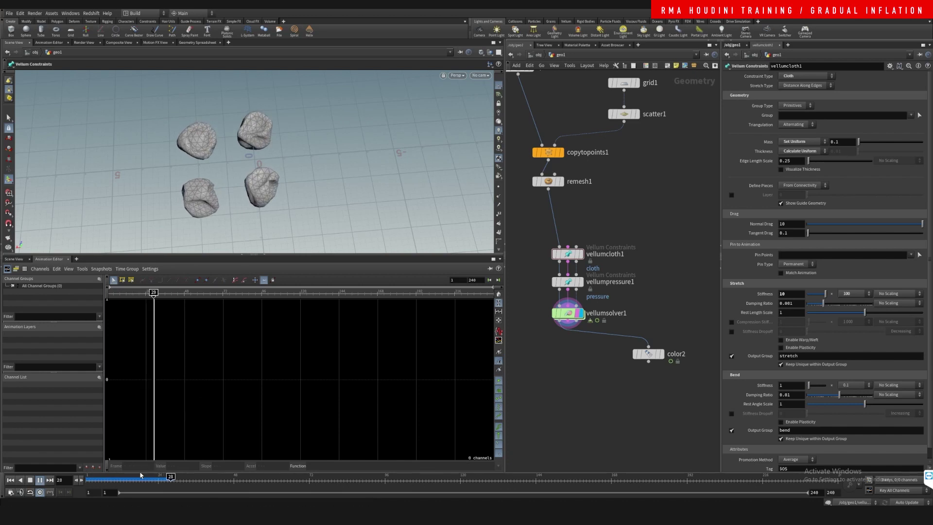
{"action": "left_click", "coordinate": [10, 480]}
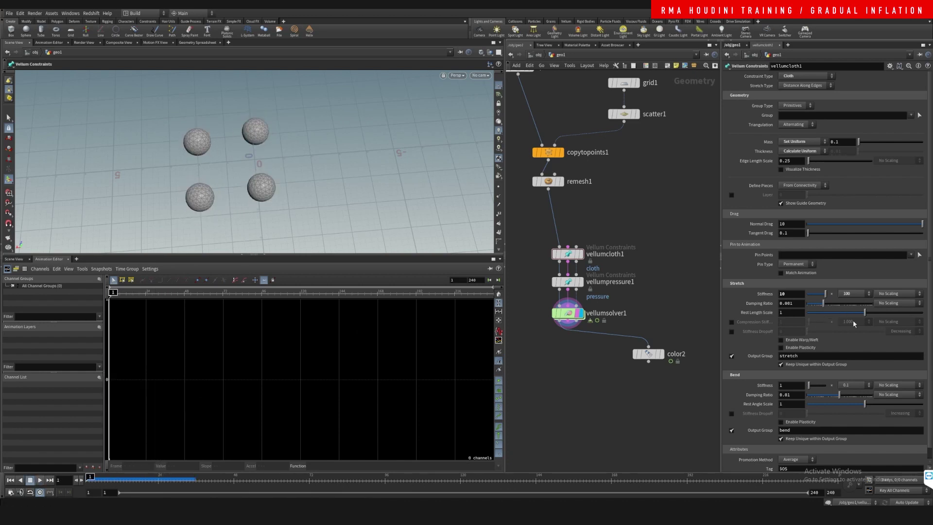
- Try a Bend Stiffness multiplier of 100 on vellumcloth1, checking the simulation and returning to frame 1
{"action": "left_click", "coordinate": [854, 385]}
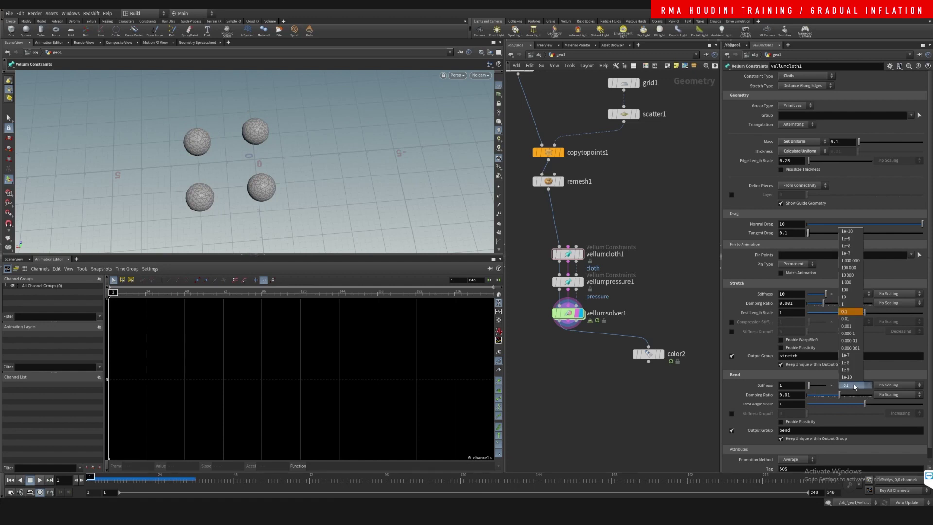
{"action": "left_click", "coordinate": [852, 291]}
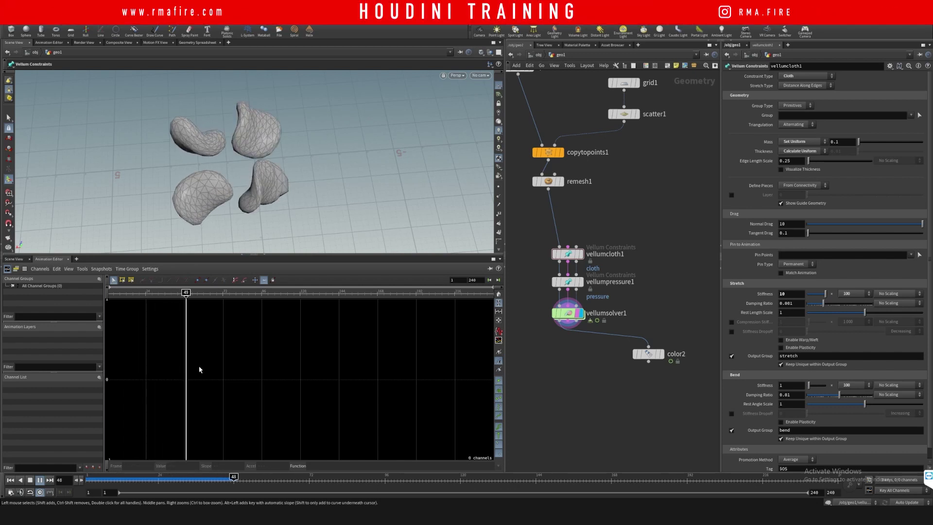
{"action": "left_click", "coordinate": [246, 476]}
{"action": "left_click_drag", "start_coordinate": [246, 477], "coordinate": [87, 477]}
- Try vellumcloth1 with a Stretch Stiffness multiplier of 10 000 and a Bend Stiffness multiplier of 1 000, then rewind the test simulation
{"action": "left_click", "coordinate": [857, 295]}
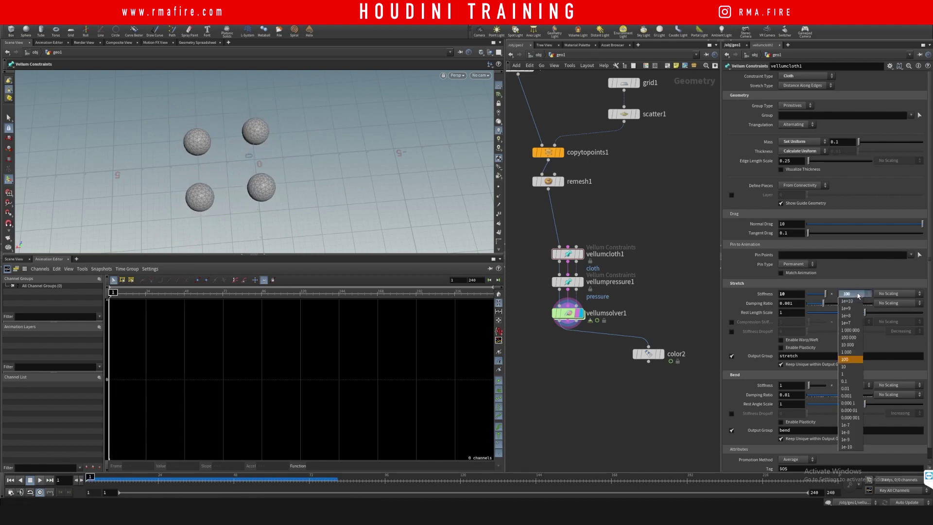
{"action": "left_click", "coordinate": [858, 345]}
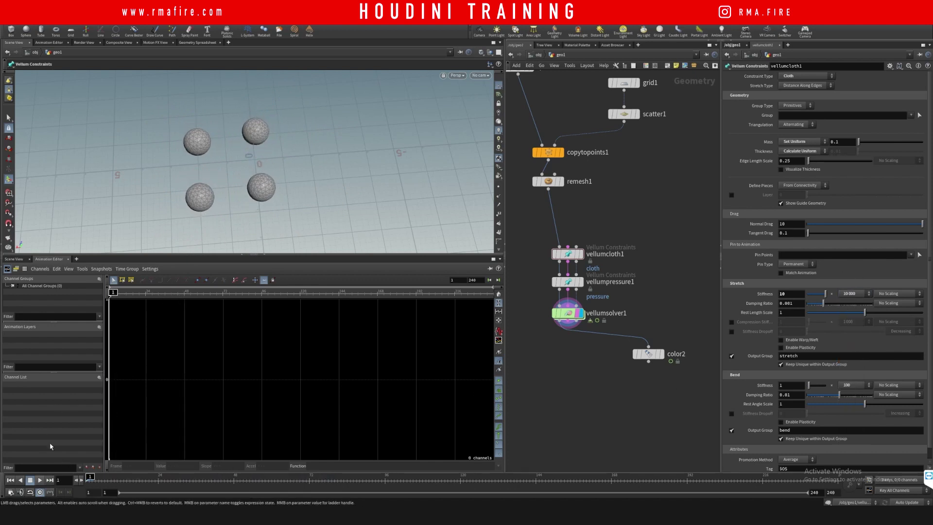
{"action": "left_click", "coordinate": [856, 385]}
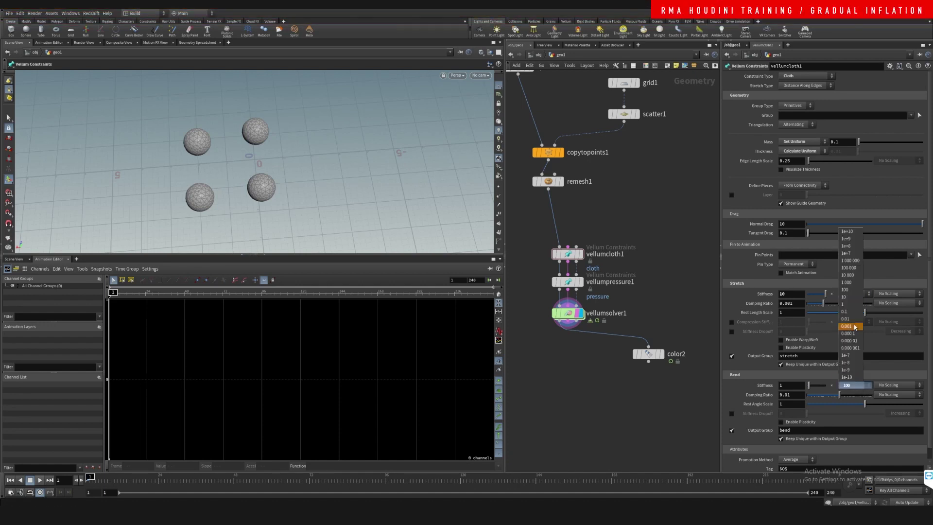
{"action": "left_click", "coordinate": [854, 283]}
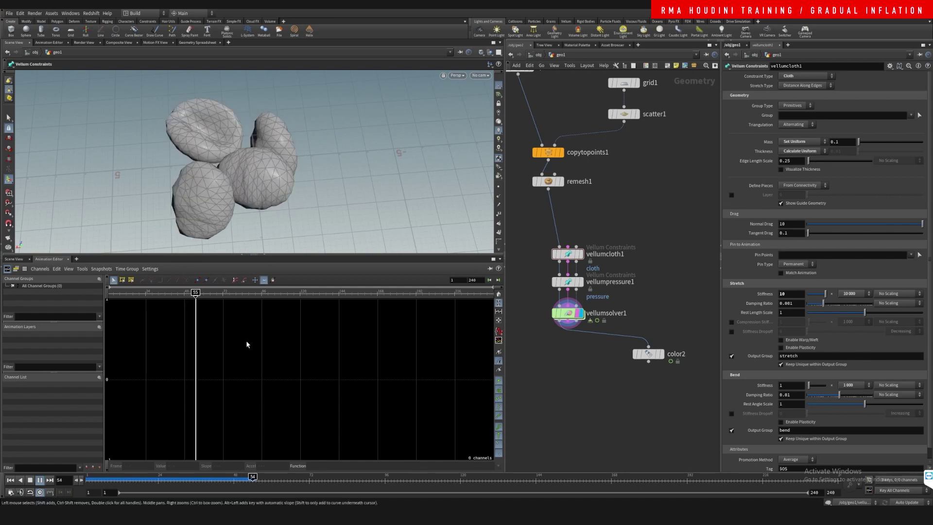
{"action": "left_click_drag", "start_coordinate": [270, 477], "coordinate": [212, 478]}
{"action": "key", "text": "ctrl+Up"}
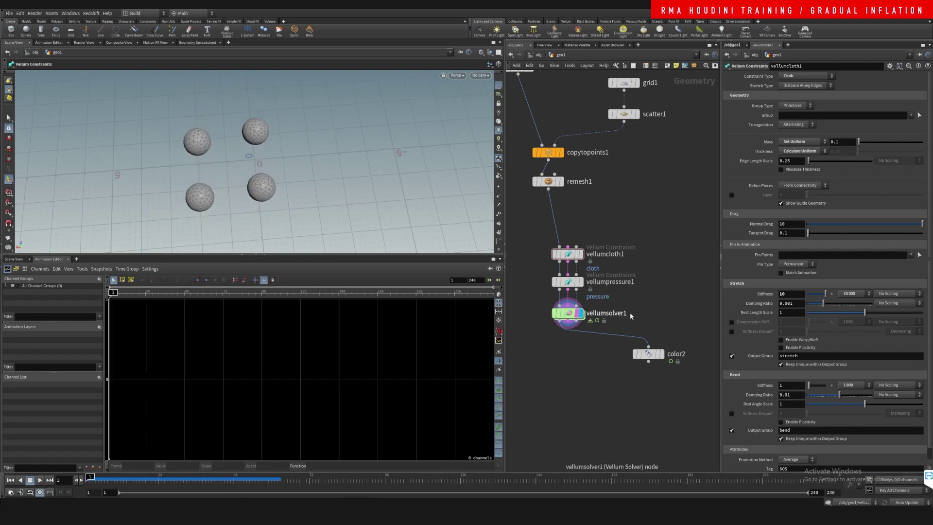
- Inside vellumsolver1, lower the last Rest Length Scale keyframe to about 2.96 and return to the geo1 network
{"action": "double_click", "coordinate": [572, 316]}
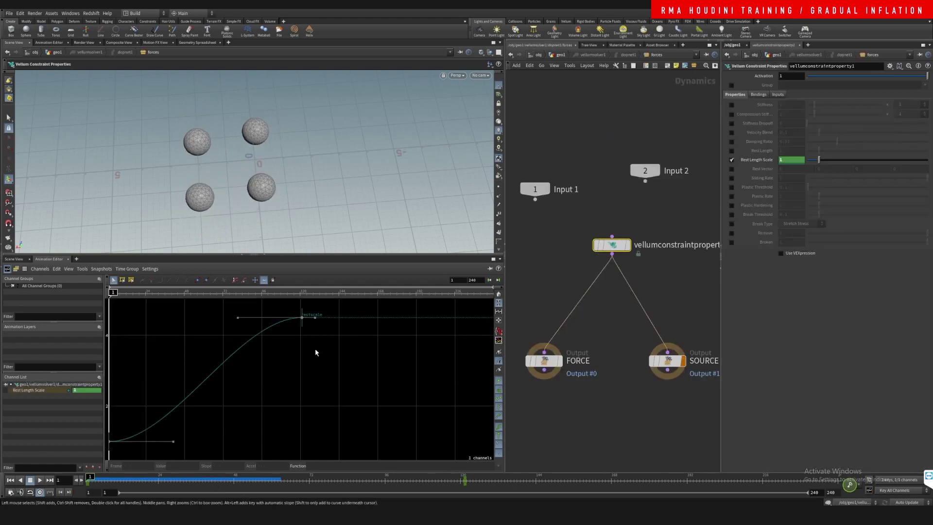
{"action": "left_click_drag", "start_coordinate": [302, 318], "coordinate": [305, 373]}
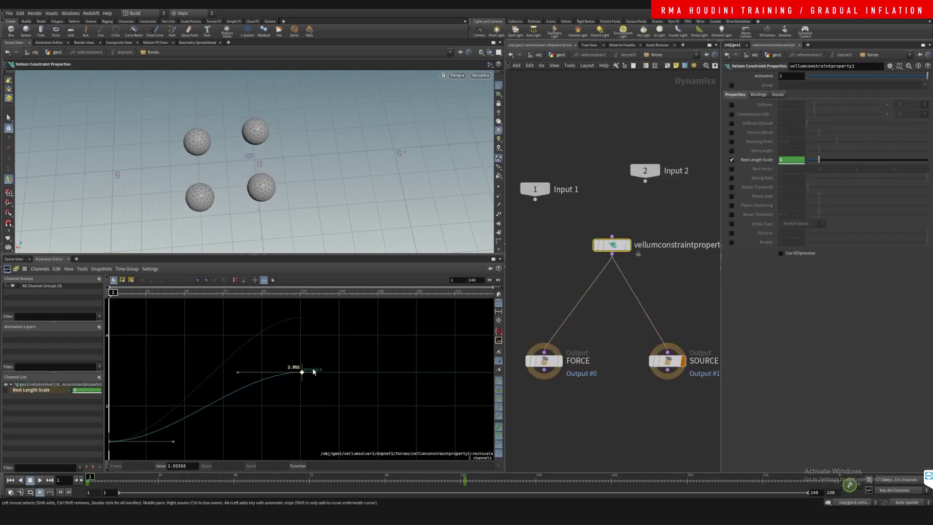
{"action": "left_click", "coordinate": [576, 82]}
{"action": "left_click", "coordinate": [557, 55]}
{"action": "left_click", "coordinate": [560, 55]}
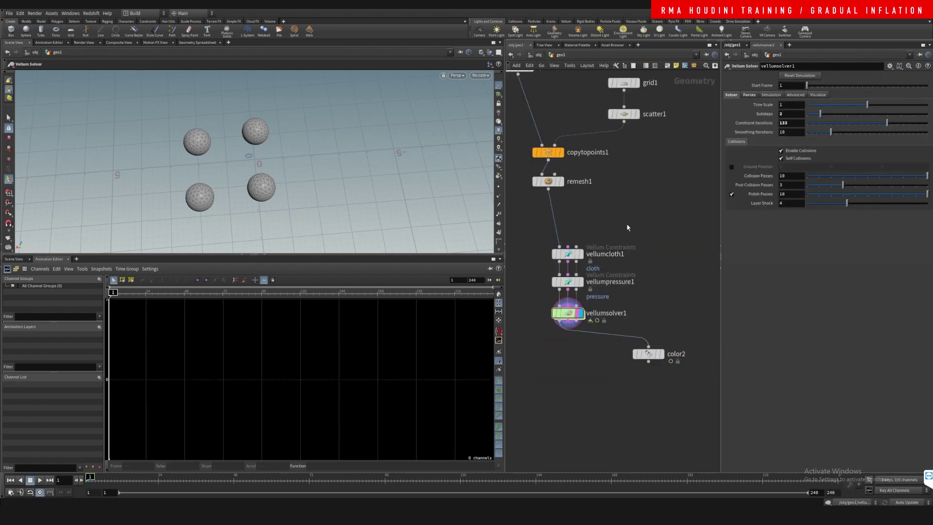
- Try a Stretch Stiffness multiplier of 1 000 on vellumpressure1, simulating the result and returning to frame 1
{"action": "left_click", "coordinate": [572, 276]}
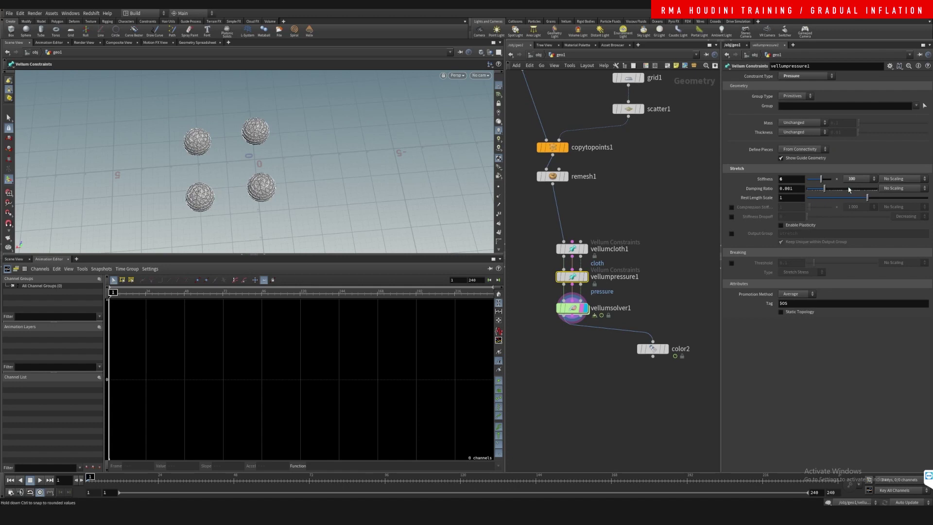
{"action": "left_click", "coordinate": [860, 179]}
{"action": "left_click", "coordinate": [858, 238]}
{"action": "left_click", "coordinate": [50, 483]}
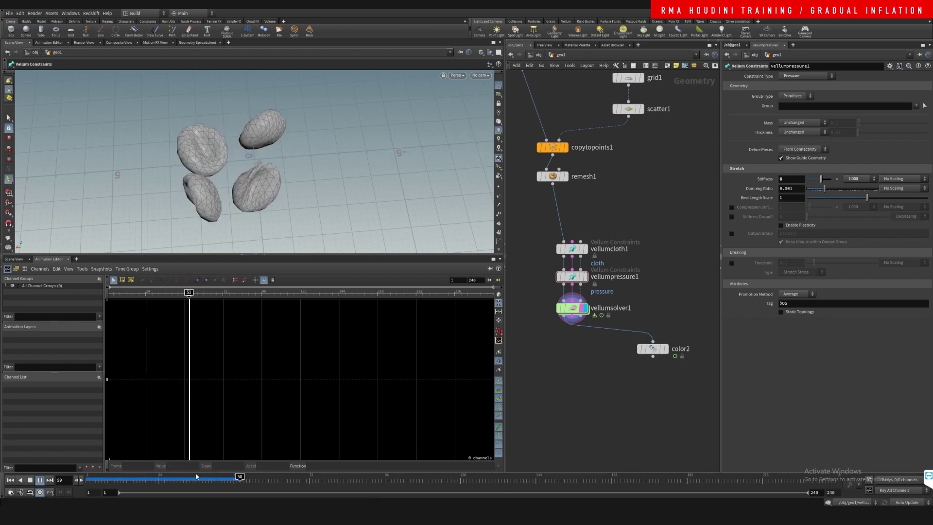
{"action": "left_click_drag", "start_coordinate": [196, 478], "coordinate": [24, 474]}
- Set the Stretch Stiffness multiplier of vellumpressure1 to 1, review the simulation and return to frame 1
{"action": "left_click", "coordinate": [853, 179]}
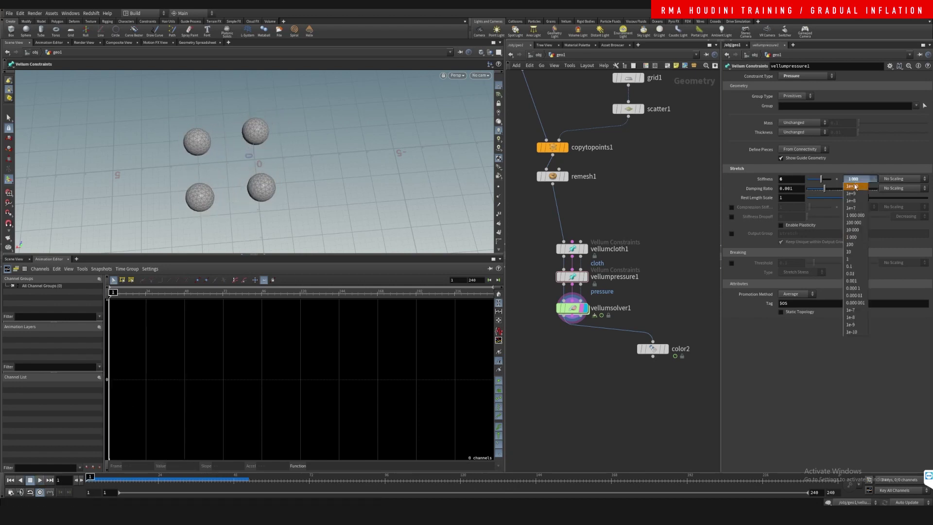
{"action": "left_click", "coordinate": [858, 261]}
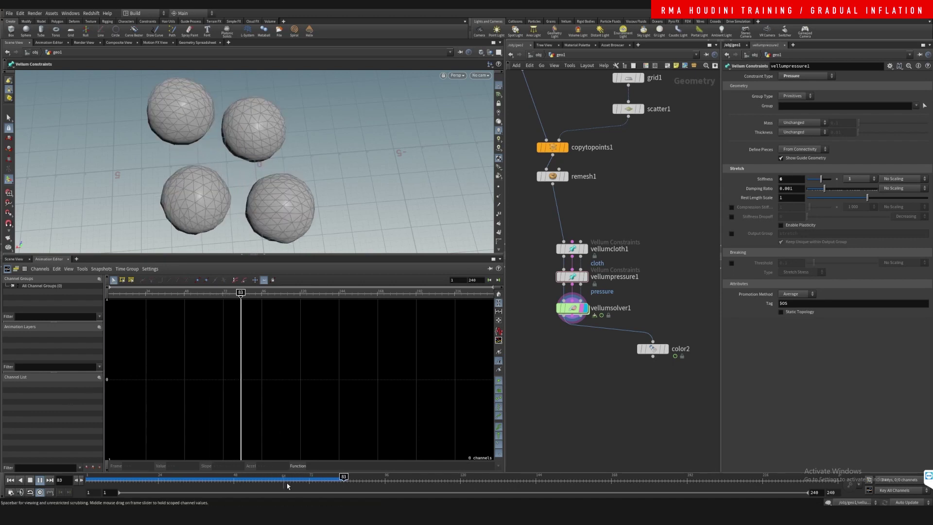
{"action": "left_click", "coordinate": [322, 481]}
{"action": "mouse_move", "coordinate": [272, 474]}
{"action": "left_mouse_down"}
{"action": "mouse_move", "coordinate": [204, 473]}
{"action": "mouse_move", "coordinate": [358, 471]}
{"action": "mouse_move", "coordinate": [268, 475]}
{"action": "left_mouse_up"}
{"action": "right_click_drag", "start_coordinate": [189, 182], "coordinate": [161, 188], "text": "alt"}
{"action": "left_click_drag", "start_coordinate": [250, 172], "coordinate": [252, 175], "text": "alt"}
{"action": "right_click_drag", "start_coordinate": [252, 175], "coordinate": [265, 144], "text": "alt"}
{"action": "left_click_drag", "start_coordinate": [269, 477], "coordinate": [86, 460]}
- Inside vellumsolver1, insert a POP Attract node between vellumconstraintproperty1 and the FORCE and SOURCE outputs
{"action": "double_click", "coordinate": [572, 309]}
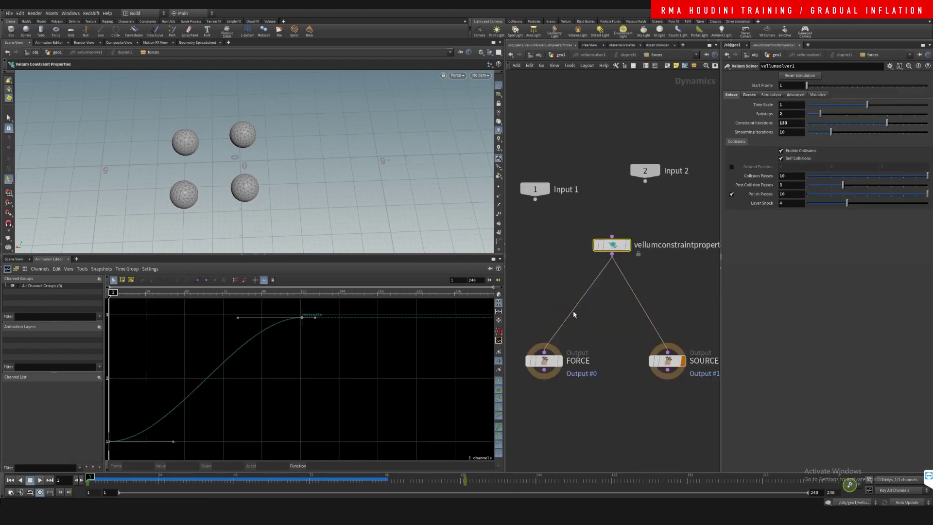
{"action": "left_click", "coordinate": [573, 274]}
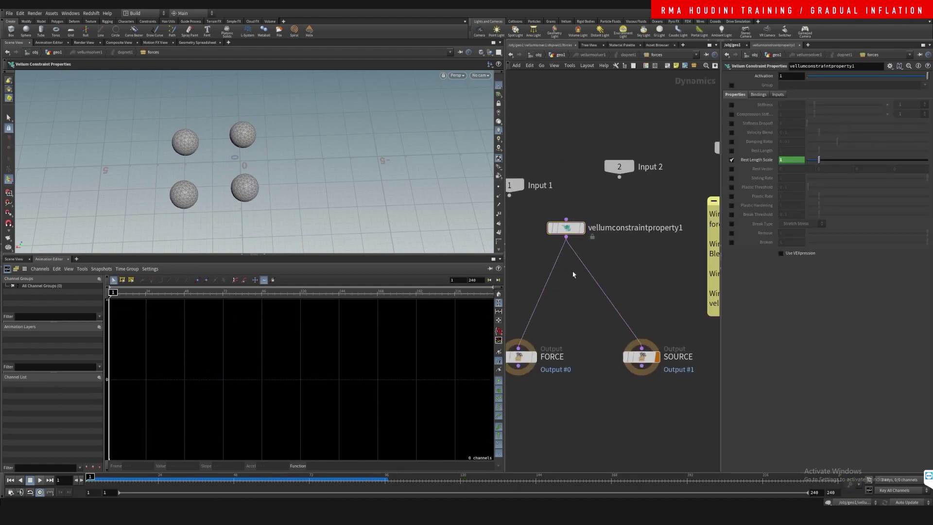
{"action": "key", "text": "Tab"}
{"action": "type", "text": "POINT A"}
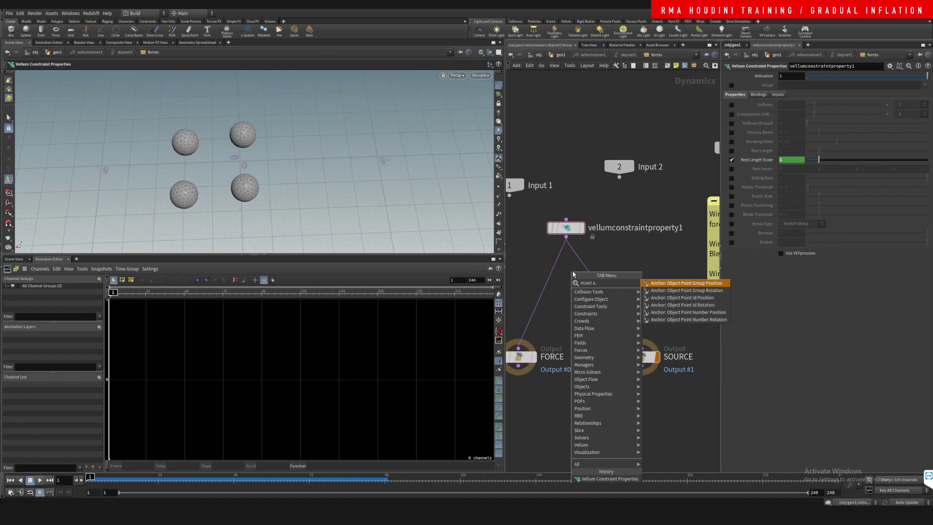
{"action": "key", "text": "BackSpace"}
{"action": "key", "text": "BackSpace"}
{"action": "key", "text": "BackSpace"}
{"action": "key", "text": "BackSpace"}
{"action": "key", "text": "BackSpace"}
{"action": "key", "text": "BackSpace"}
{"action": "key", "text": "BackSpace"}
{"action": "type", "text": "ATTRA PO"}
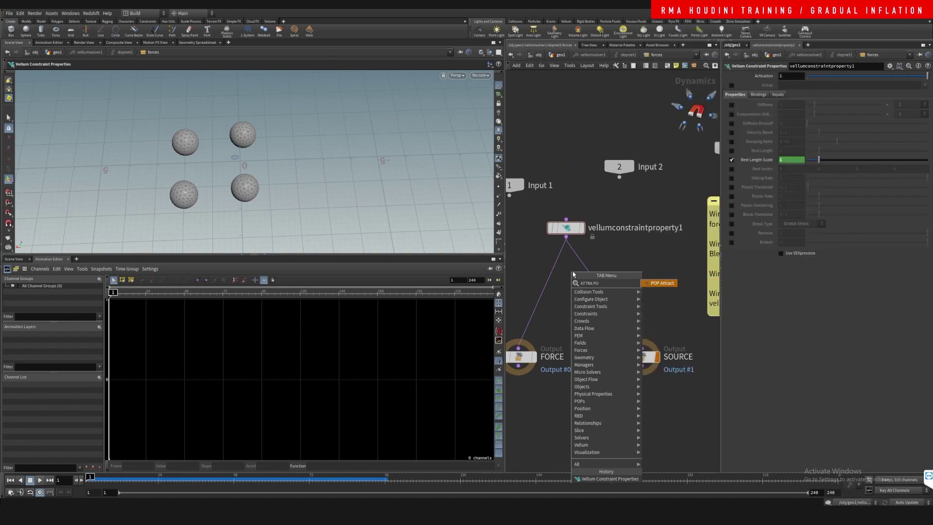
{"action": "key", "text": "Return"}
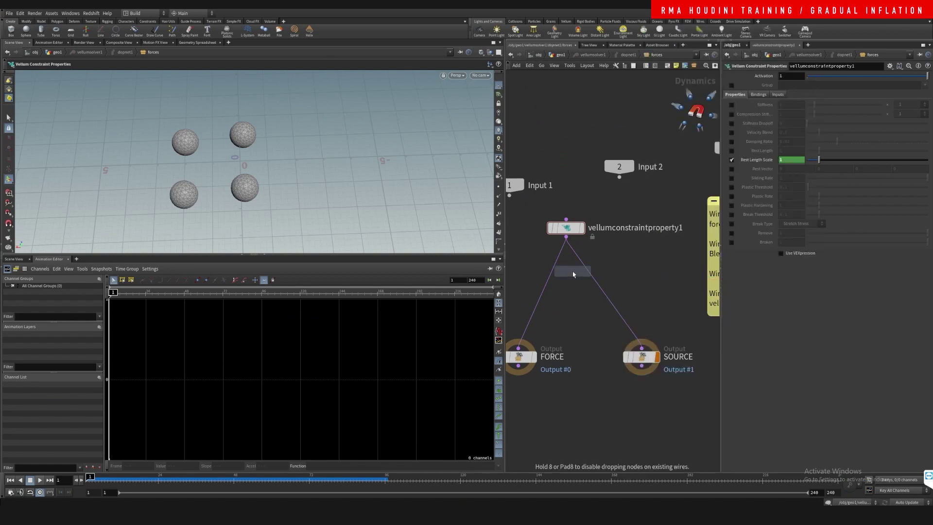
{"action": "left_click", "coordinate": [564, 281]}
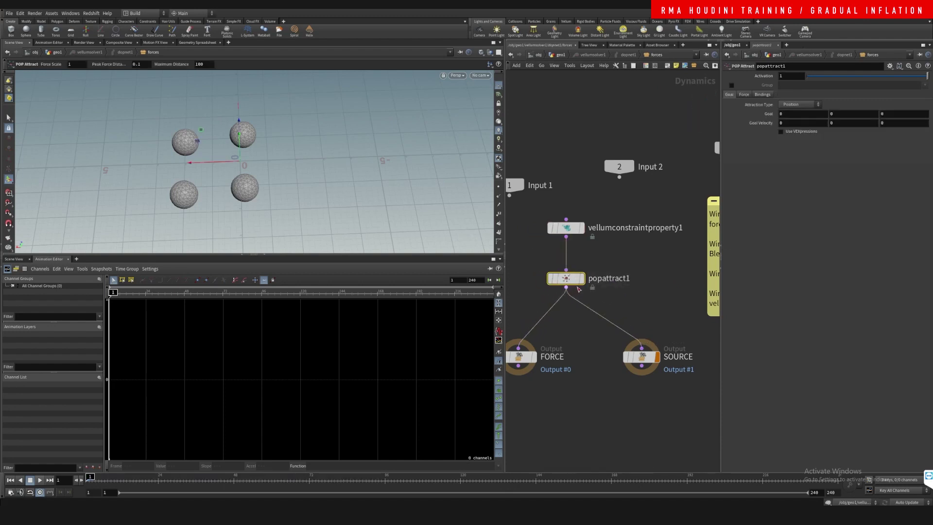
- Move the popattract1 goal to about 0.96 in X, set its Force Scale to 2.33, and test the simulation
{"action": "left_click_drag", "start_coordinate": [224, 162], "coordinate": [193, 164]}
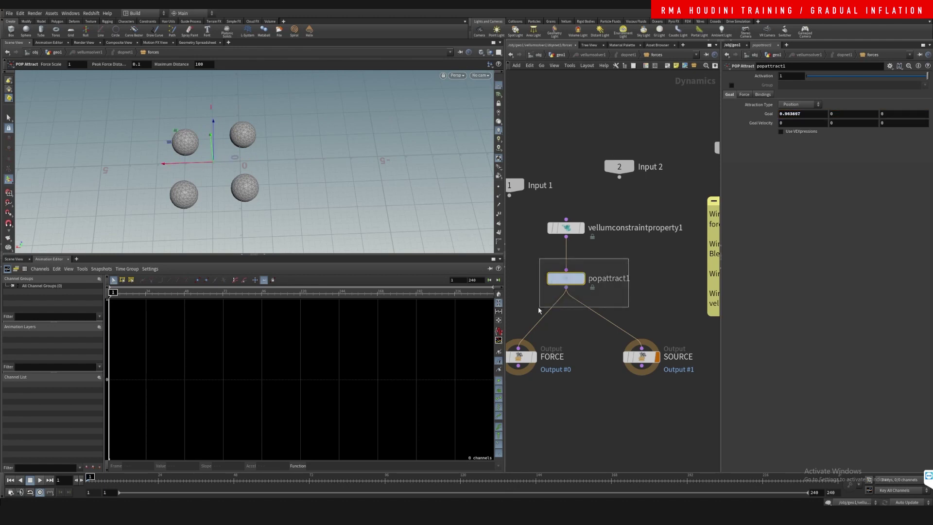
{"action": "left_click", "coordinate": [745, 94]}
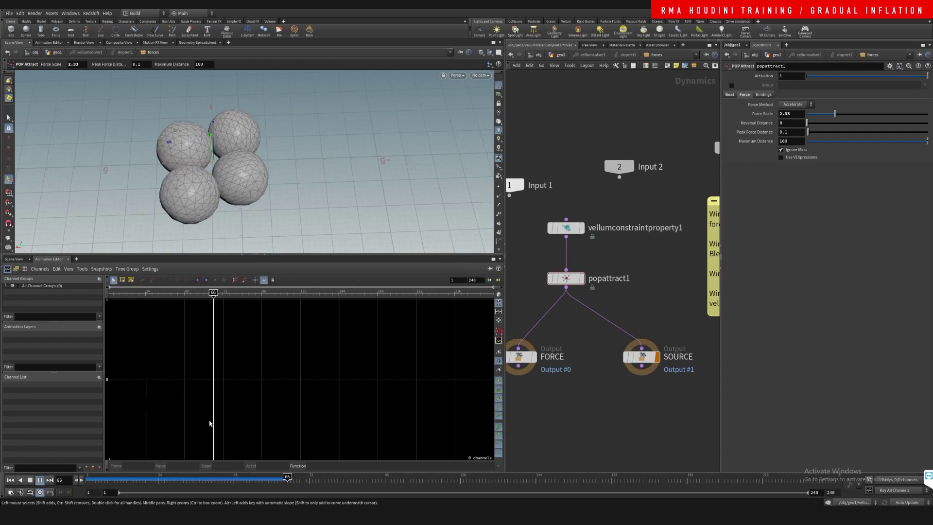
{"action": "left_click_drag", "start_coordinate": [275, 481], "coordinate": [88, 478]}
- Set vellumcloth1's Stretch Stiffness multiplier to 1 and Bend Stiffness multiplier to 10, then simulate and scrub through the result
{"action": "left_click", "coordinate": [560, 55]}
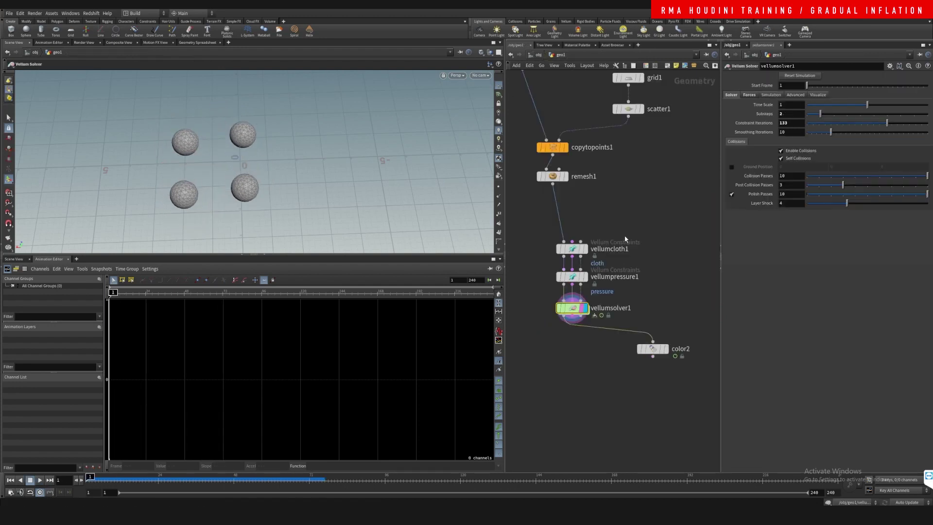
{"action": "left_click", "coordinate": [572, 249]}
{"action": "left_click", "coordinate": [860, 293]}
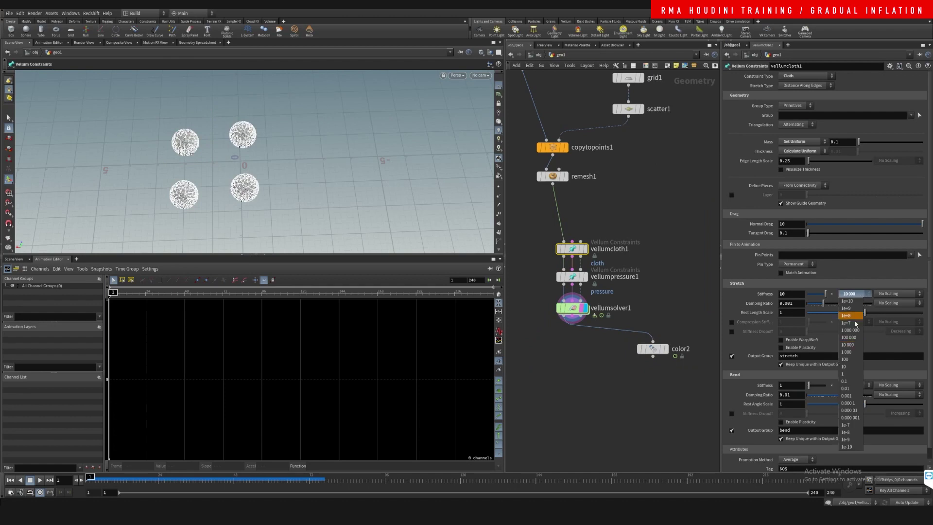
{"action": "left_click", "coordinate": [858, 374]}
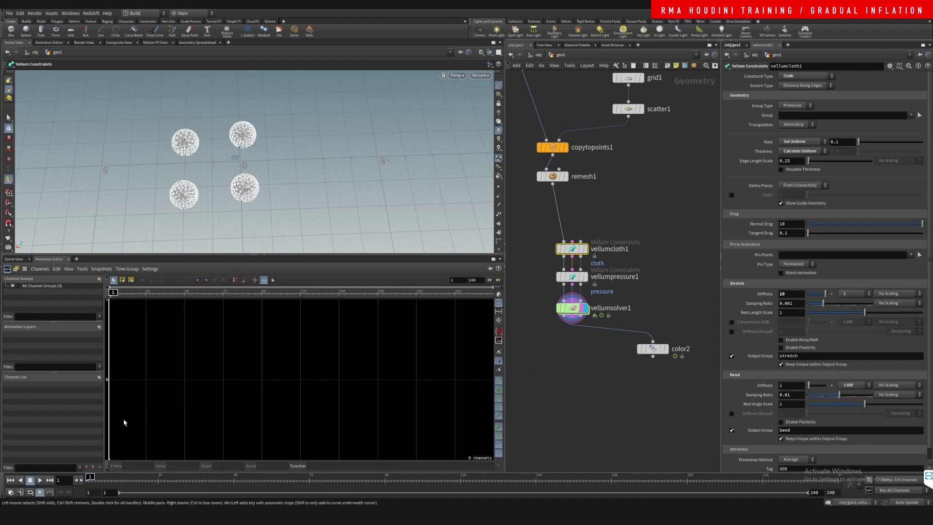
{"action": "left_click", "coordinate": [850, 386]}
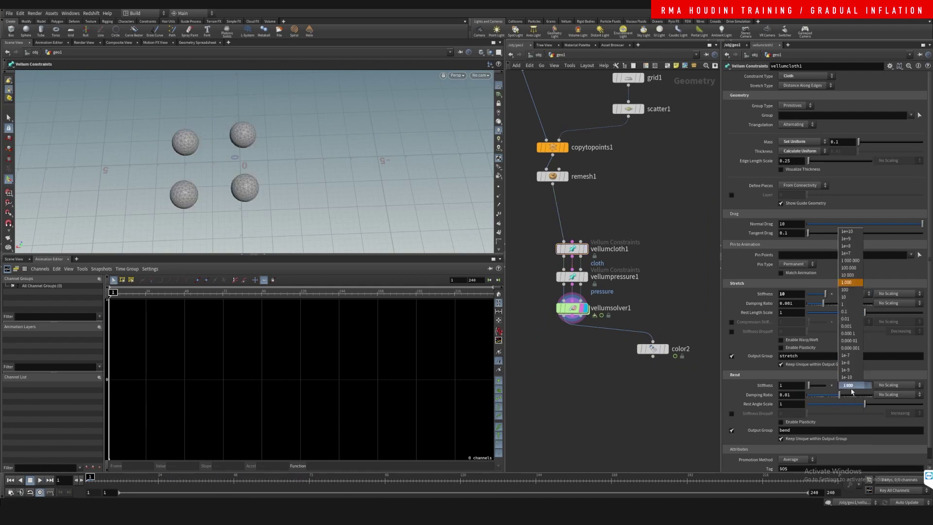
{"action": "left_click", "coordinate": [844, 297]}
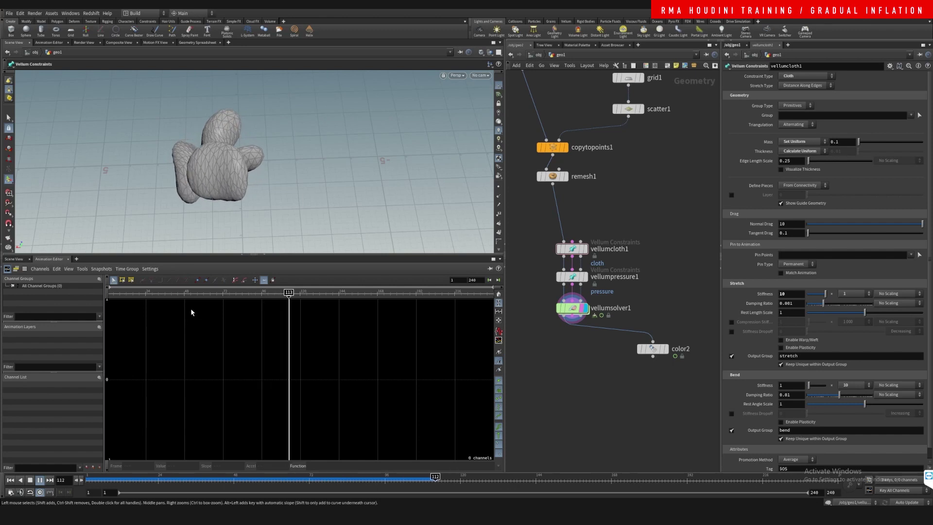
{"action": "left_click_drag", "start_coordinate": [313, 478], "coordinate": [259, 479]}
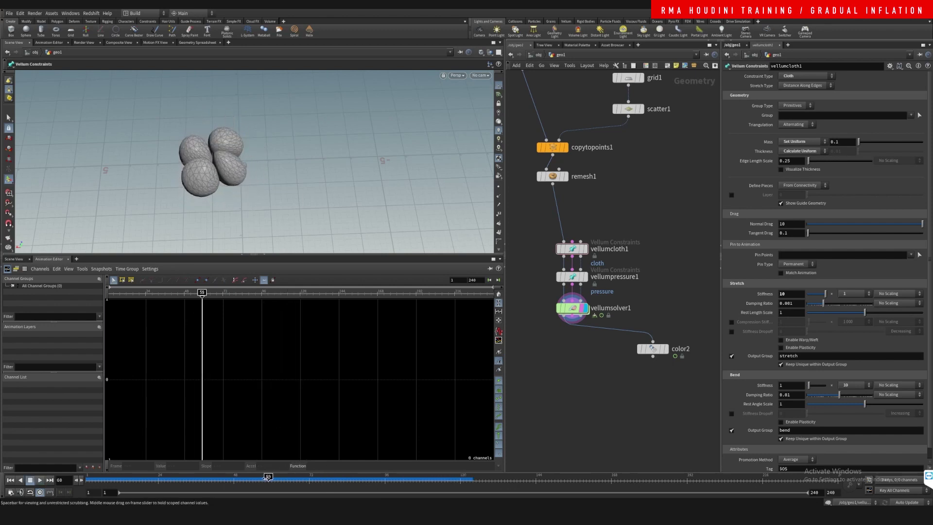
{"action": "left_click_drag", "start_coordinate": [135, 477], "coordinate": [265, 477]}
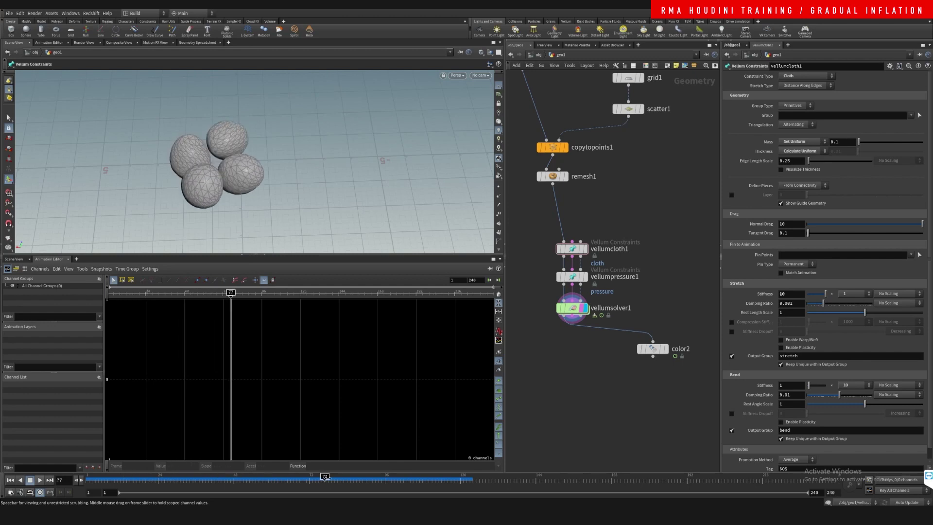
- Inside vellumsolver1, lower the frame 121 Rest Length Scale keyframe to about 1.98, rewind to frame 1 and return to geo1
{"action": "left_click", "coordinate": [573, 308]}
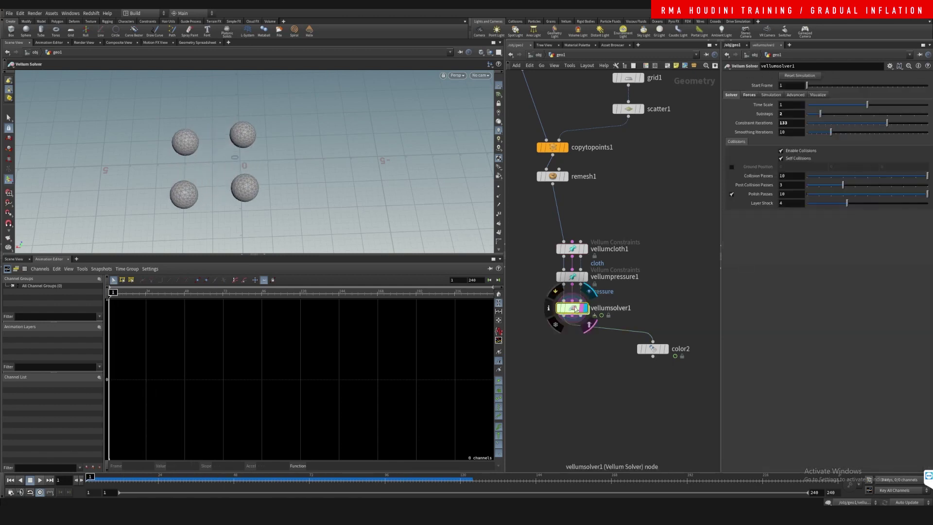
{"action": "double_click", "coordinate": [575, 307]}
{"action": "left_click", "coordinate": [566, 227]}
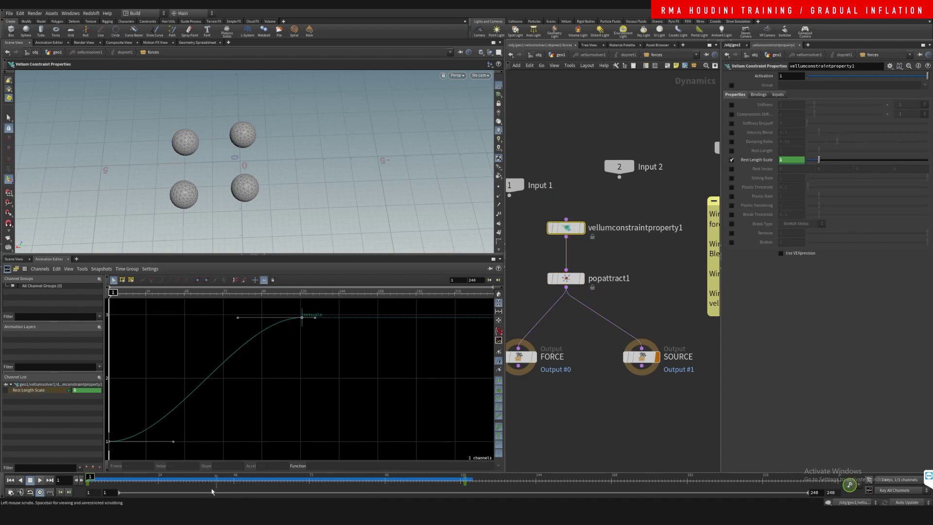
{"action": "left_click_drag", "start_coordinate": [206, 478], "coordinate": [463, 494]}
{"action": "left_click_drag", "start_coordinate": [302, 318], "coordinate": [301, 379]}
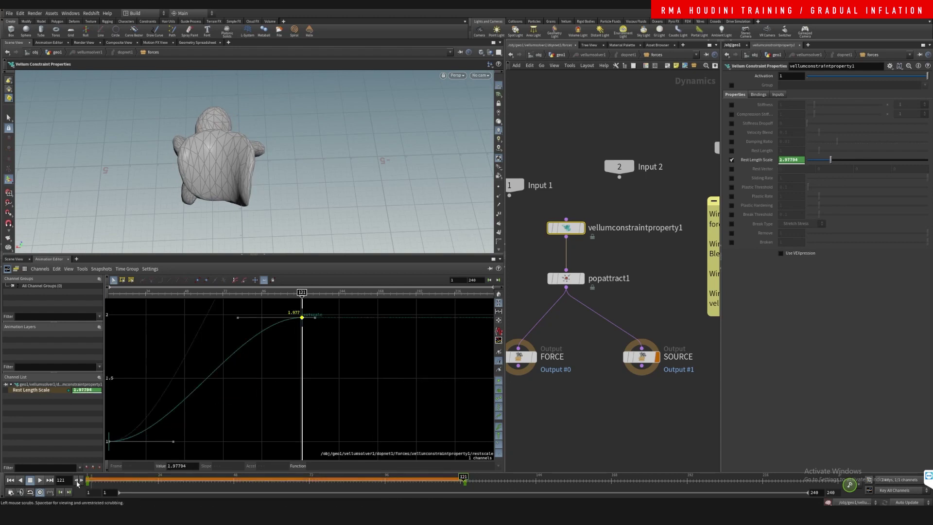
{"action": "left_click", "coordinate": [12, 480]}
{"action": "left_click", "coordinate": [560, 55]}
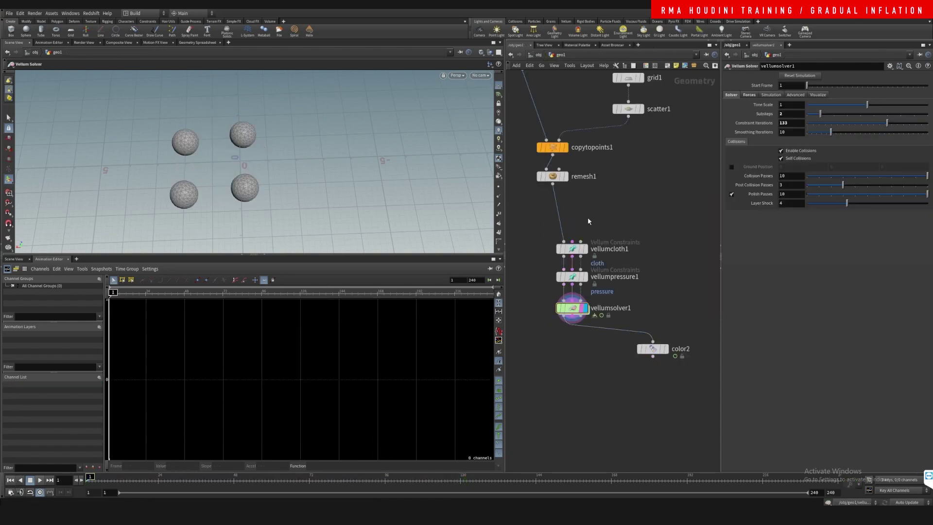